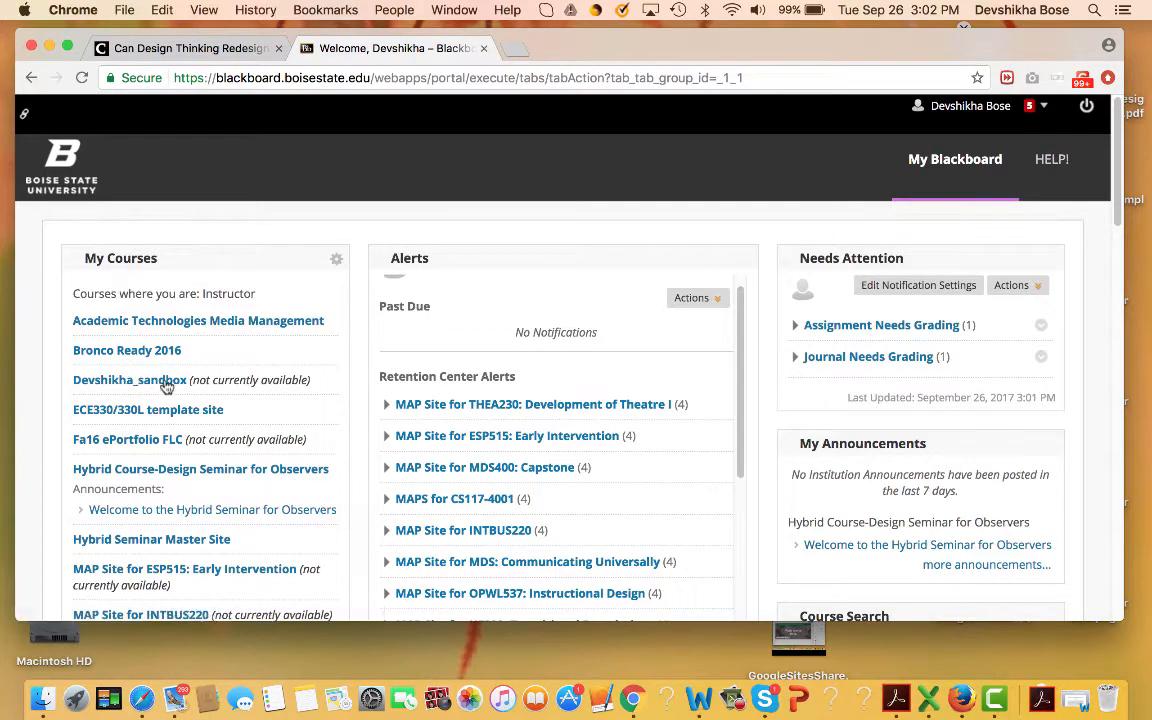
Step: Open the MDS Student Resource Site from the list of instructor courses
scroll(167, 385, down, 3)
scroll(167, 387, down, 10)
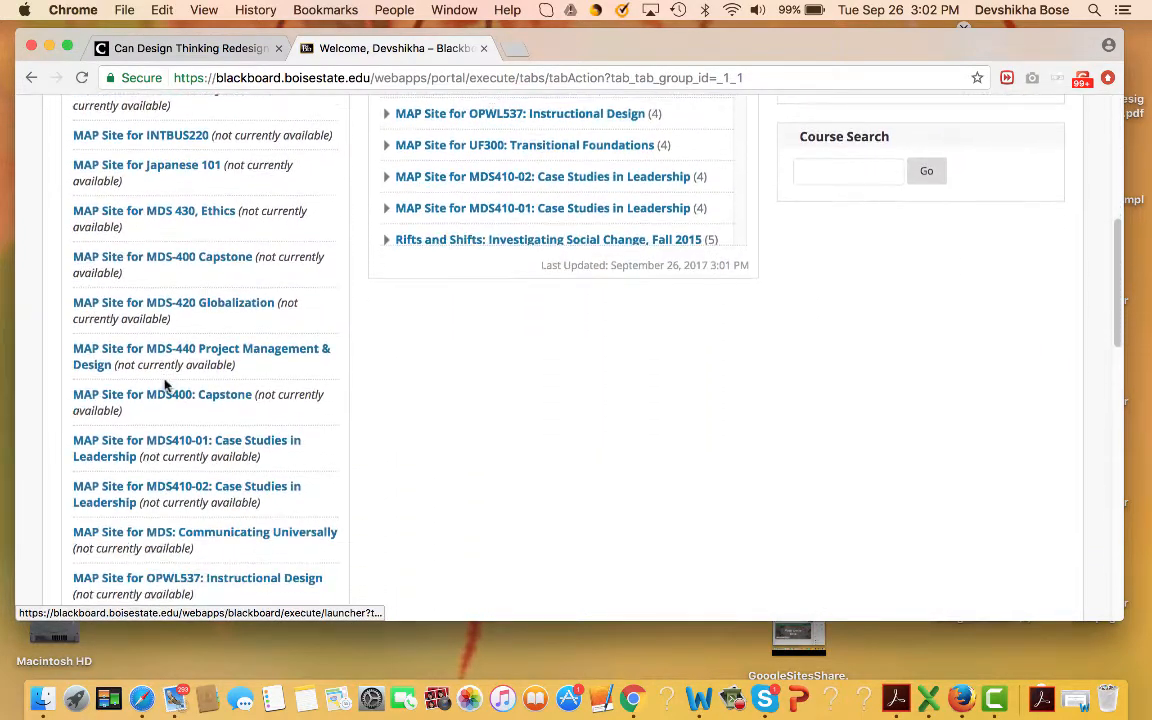
scroll(167, 387, down, 6)
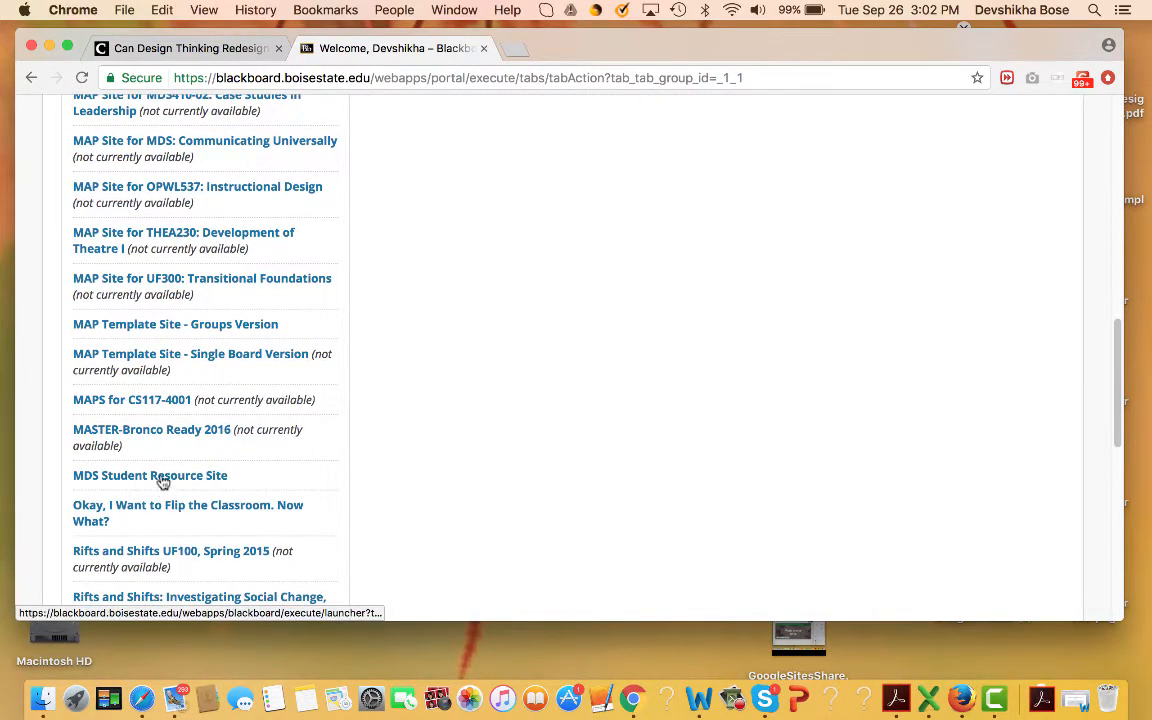
click(161, 478)
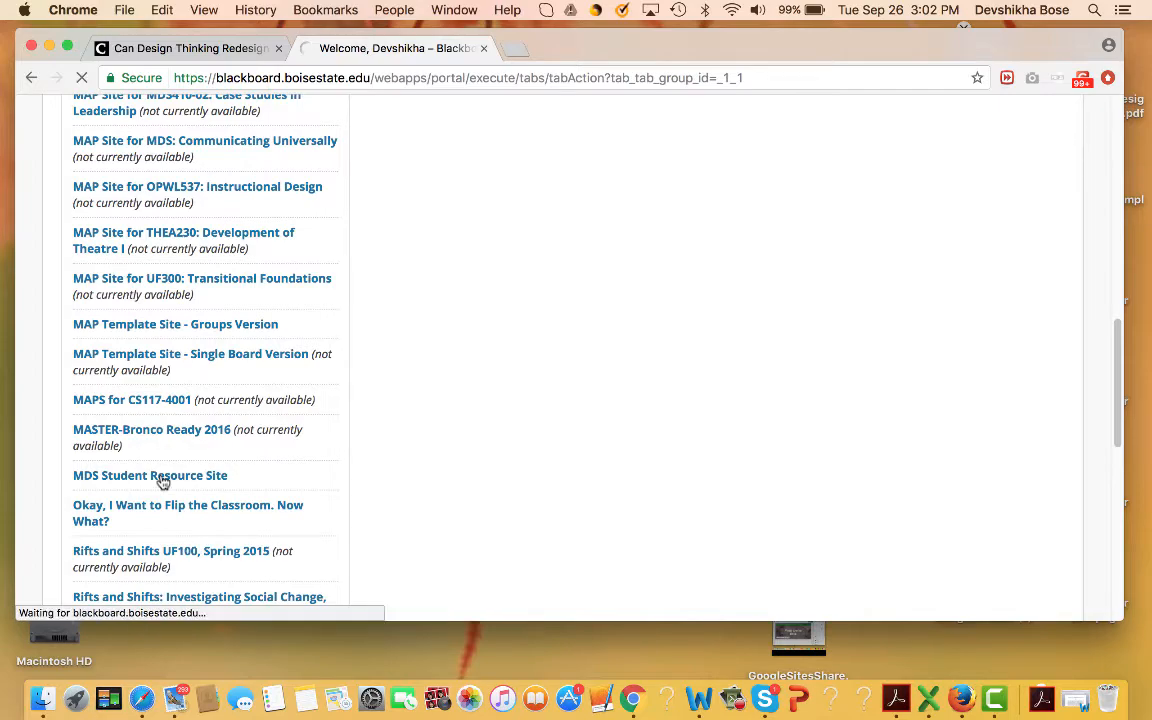
Step: Open the MDS Portfolio page of the MDS Student Resource Site
scroll(520, 507, down, 5)
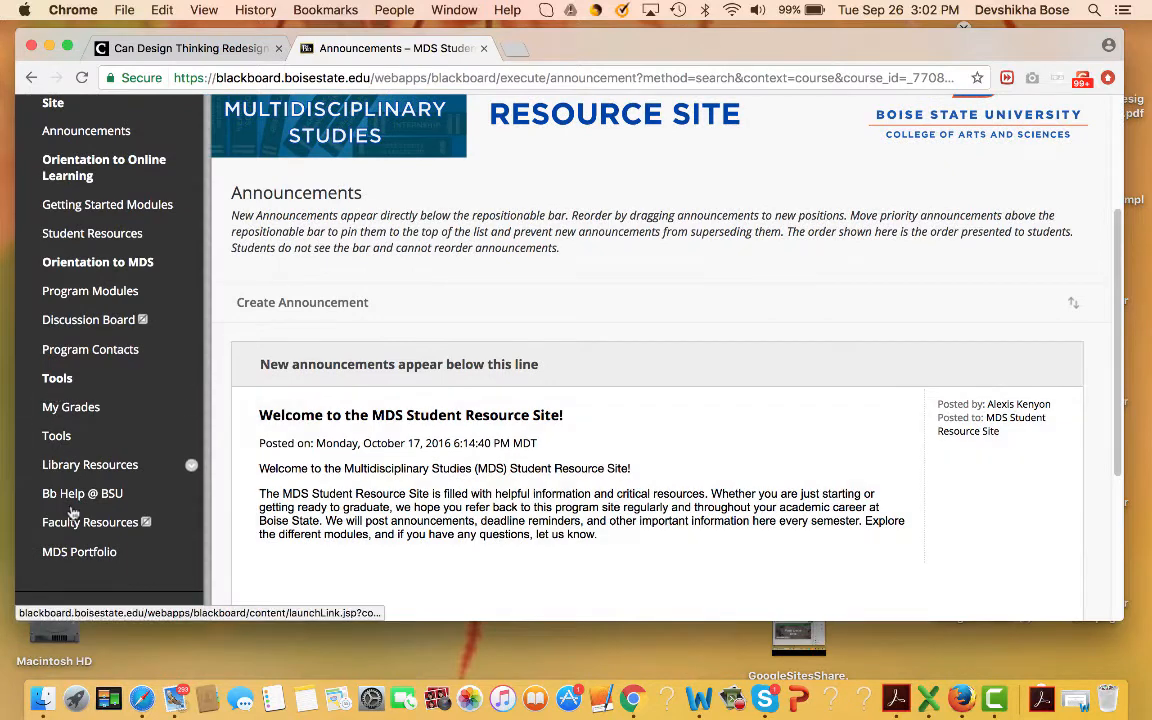
scroll(80, 540, down, 1)
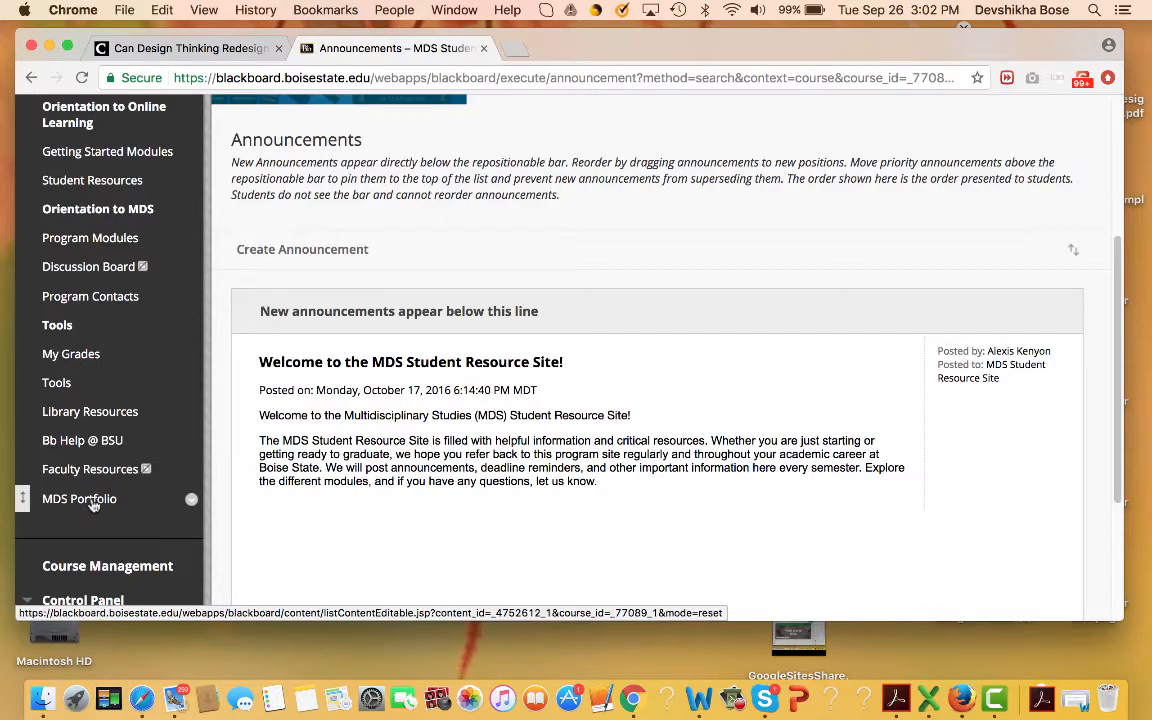
click(92, 503)
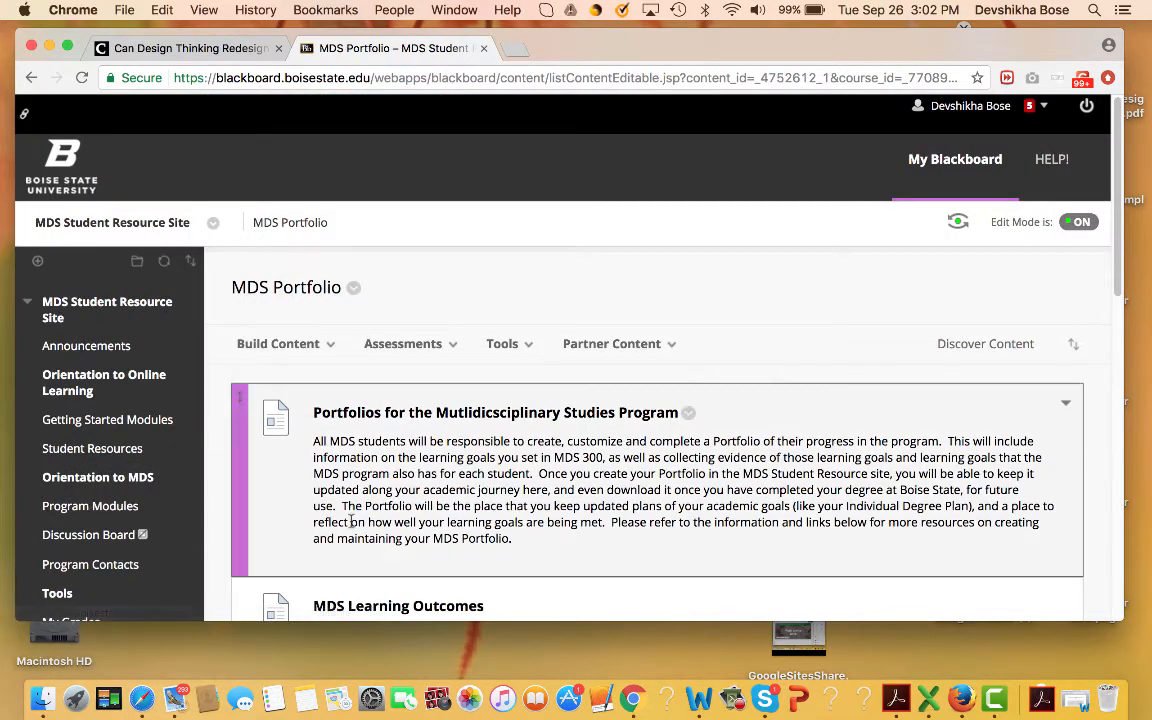
Step: Read through the portfolio overview and MDS Learning Outcomes, and open Create Your MDS Portfolio
scroll(351, 521, down, 5)
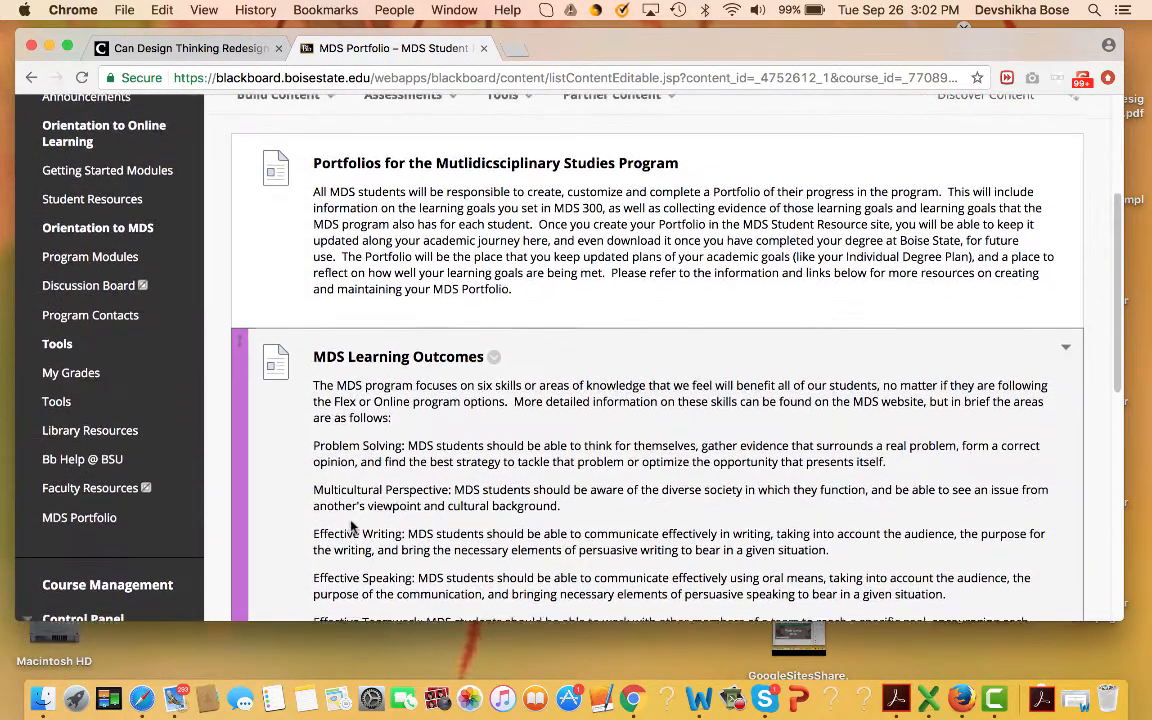
scroll(351, 521, up, 5)
scroll(351, 525, down, 4)
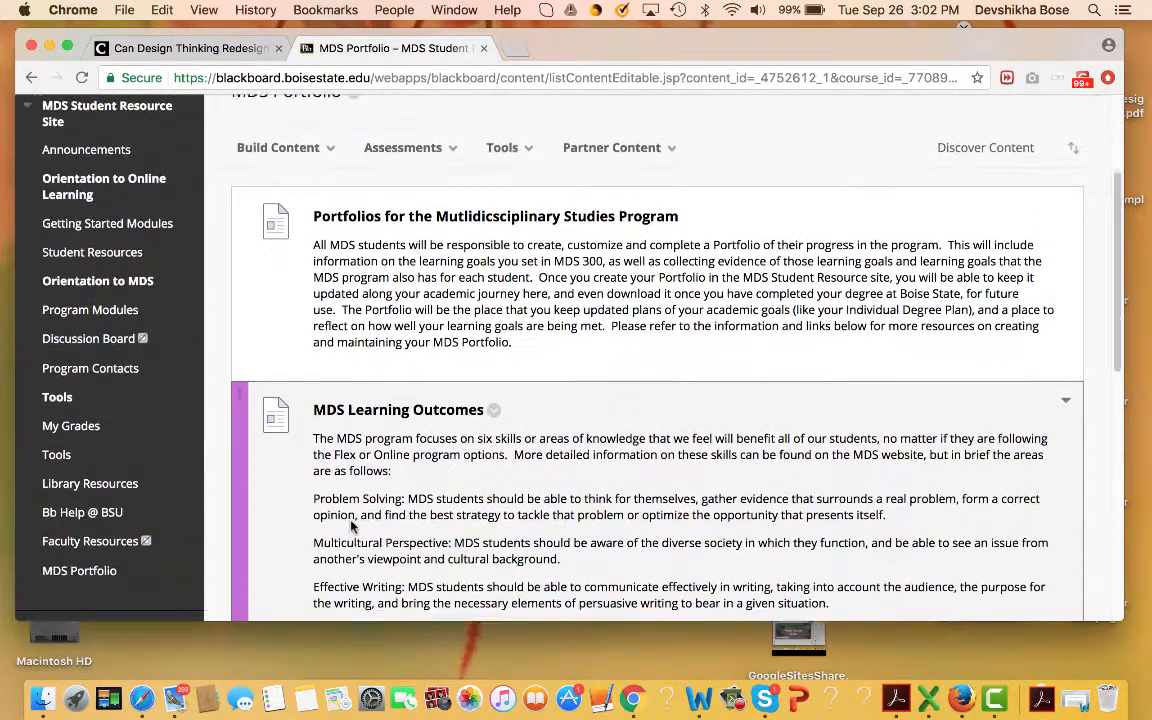
scroll(351, 527, down, 2)
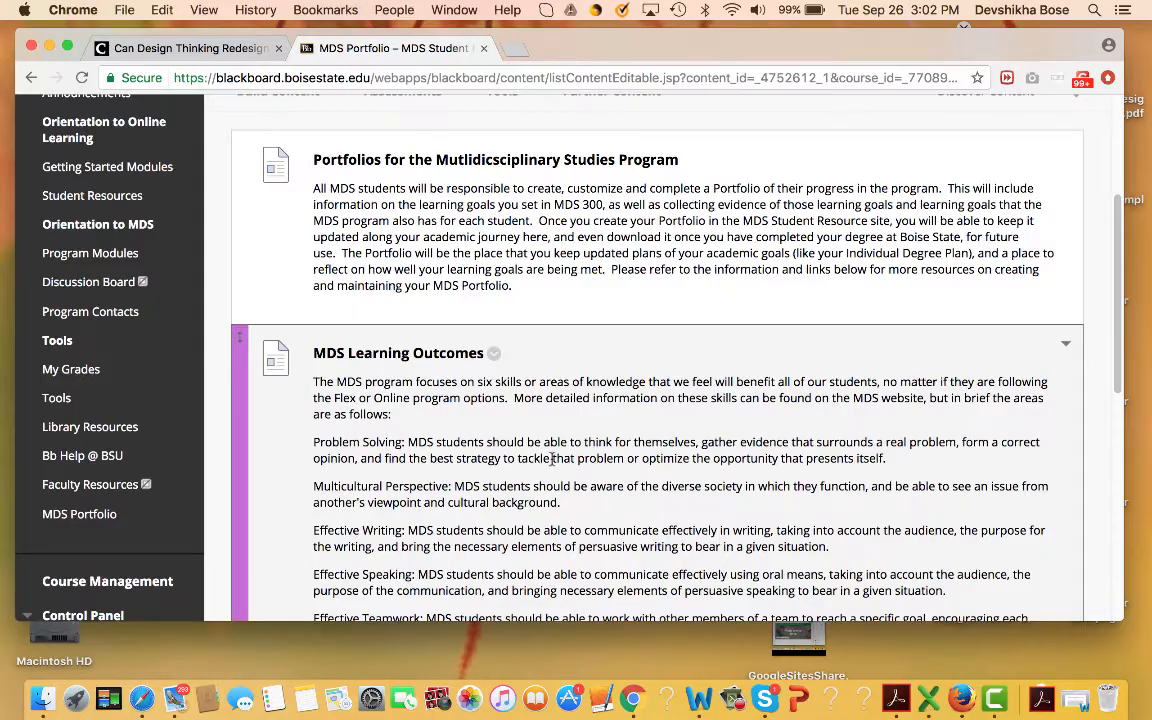
scroll(551, 458, up, 2)
scroll(551, 458, down, 3)
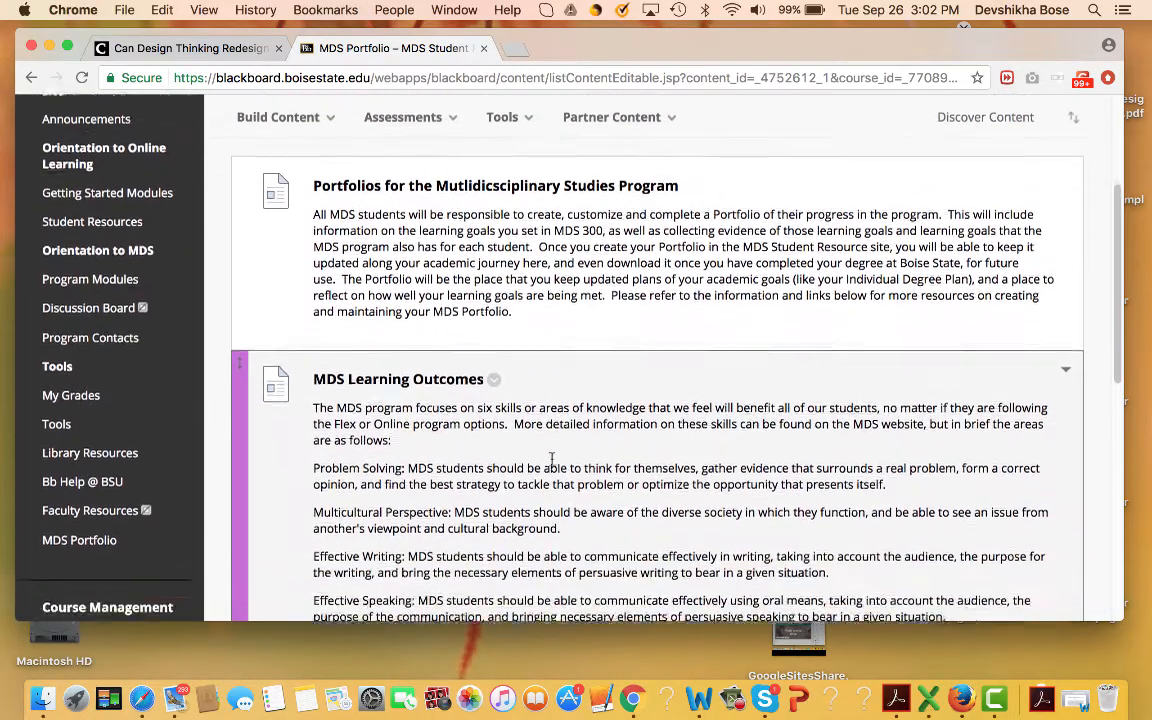
scroll(551, 458, down, 8)
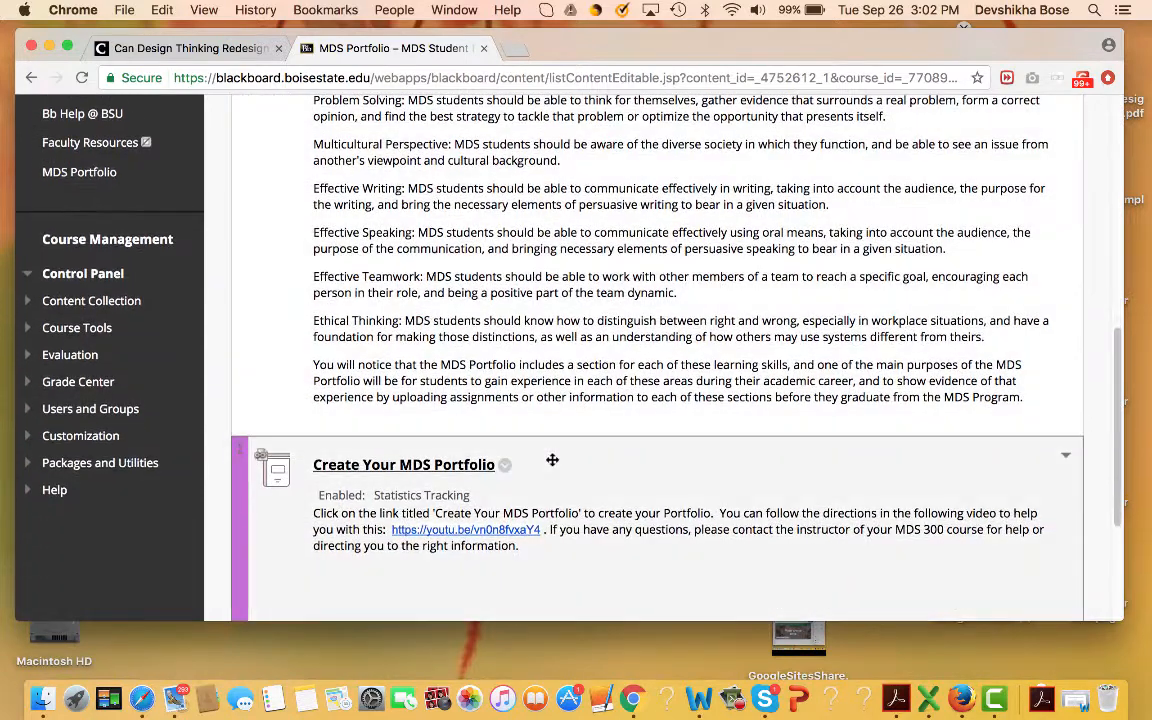
click(452, 472)
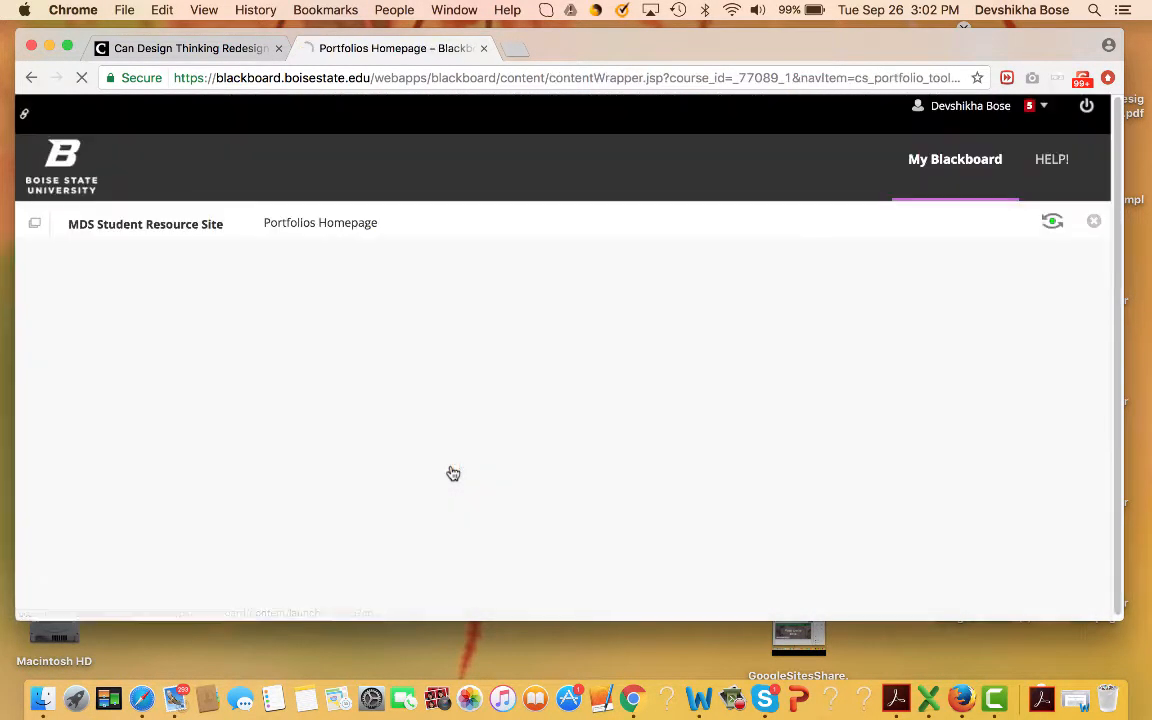
Step: Start creating a new portfolio in My Portfolios and enter "Last First" as its title
scroll(634, 471, down, 2)
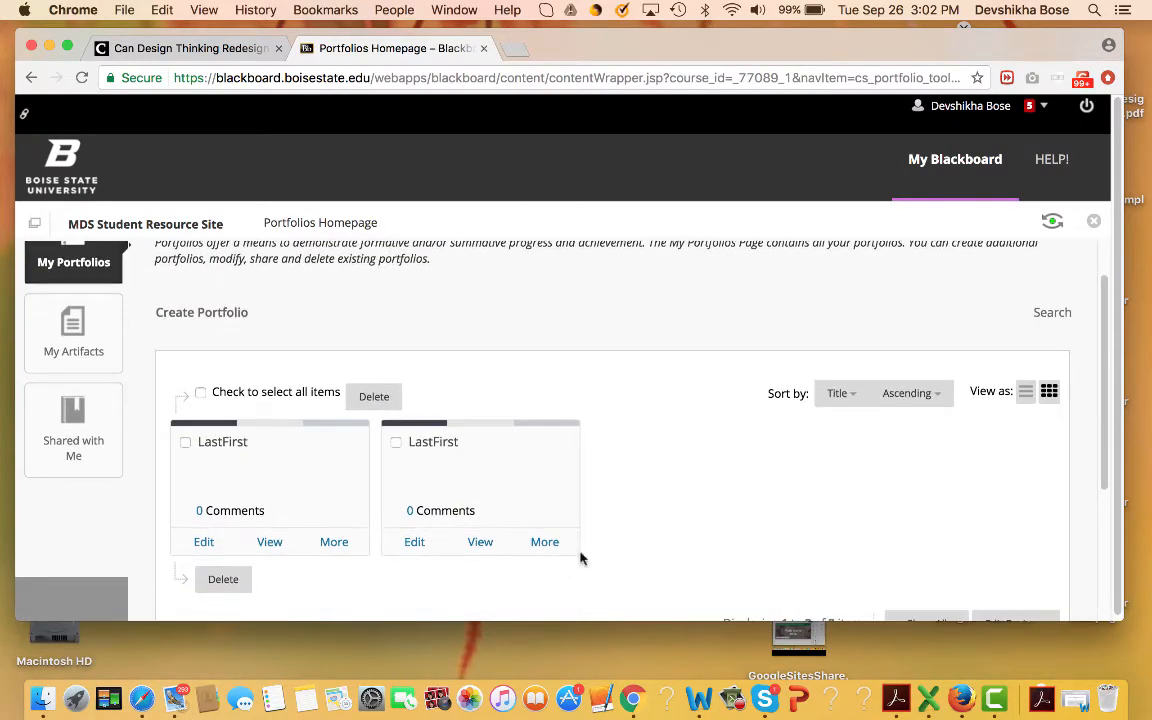
scroll(702, 458, up, 2)
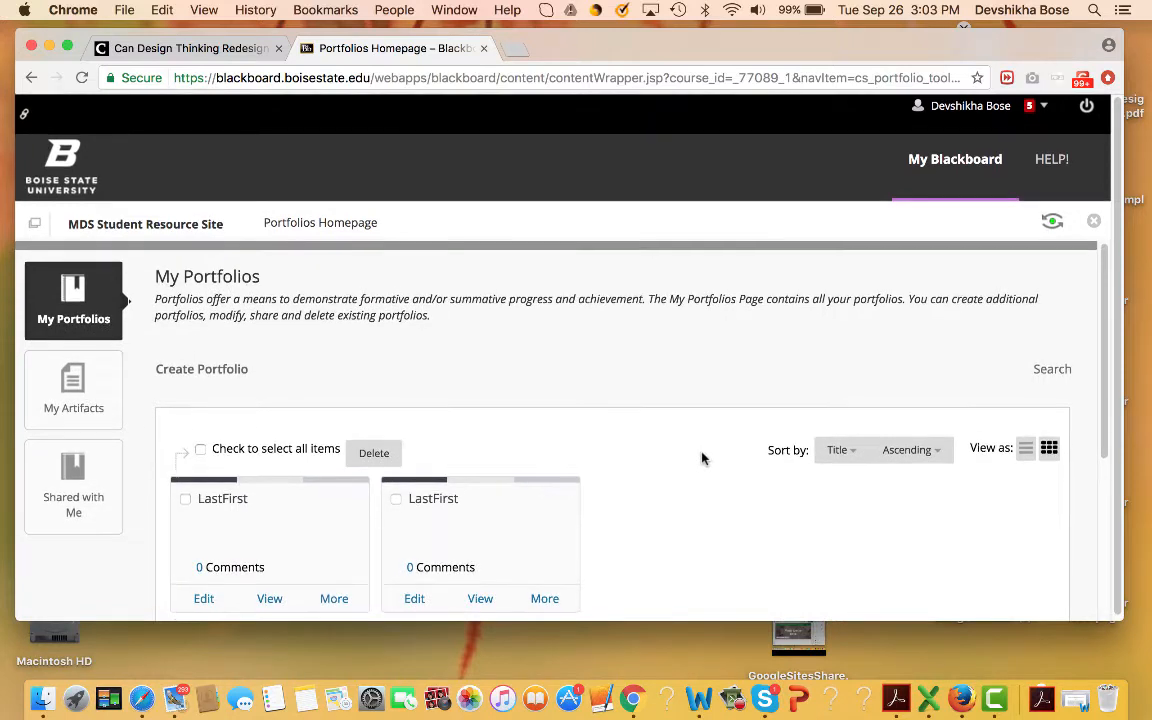
click(206, 372)
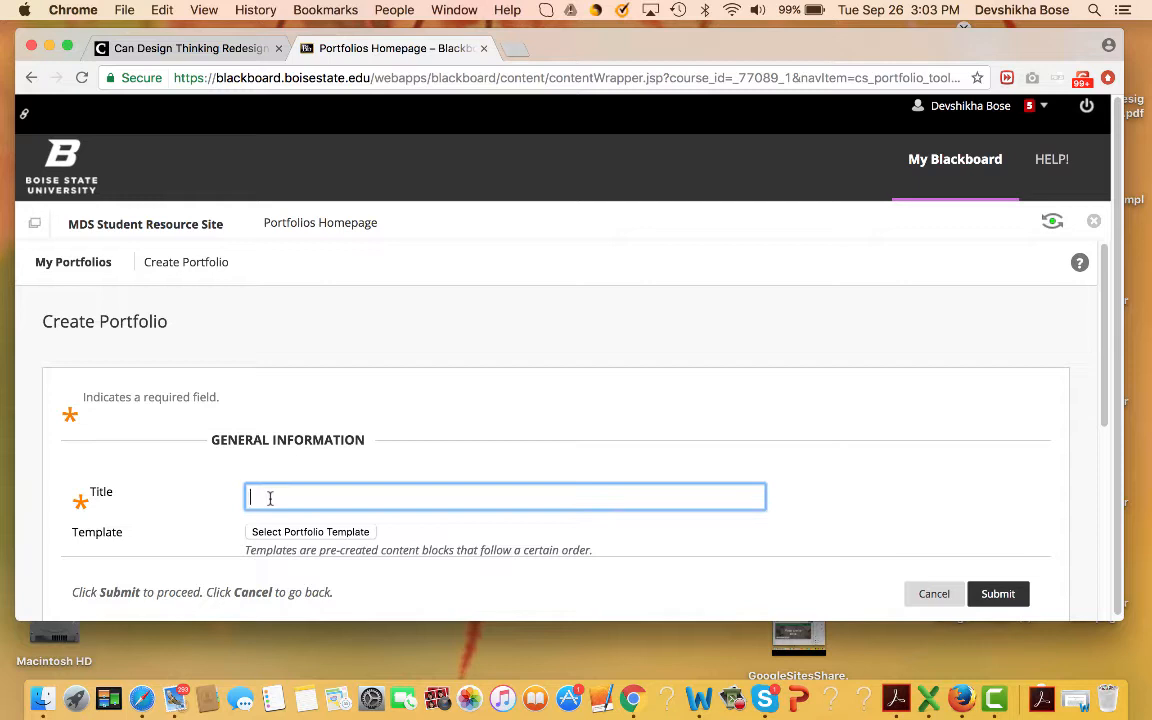
text(Las)
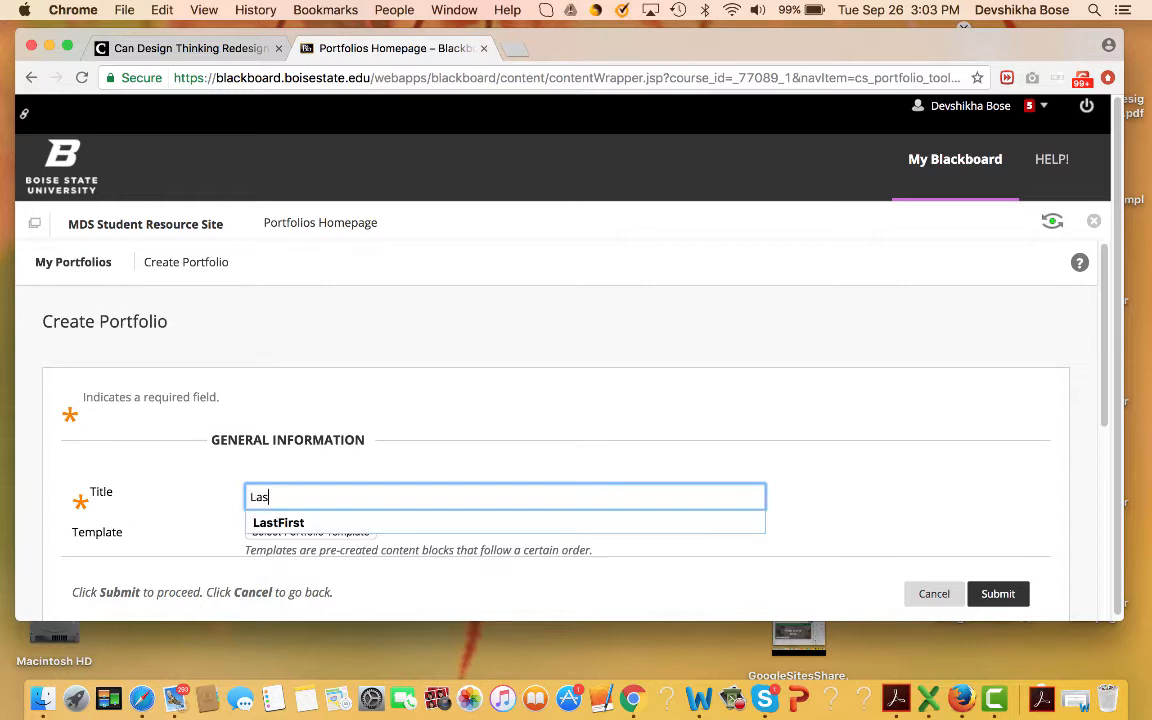
text(t First)
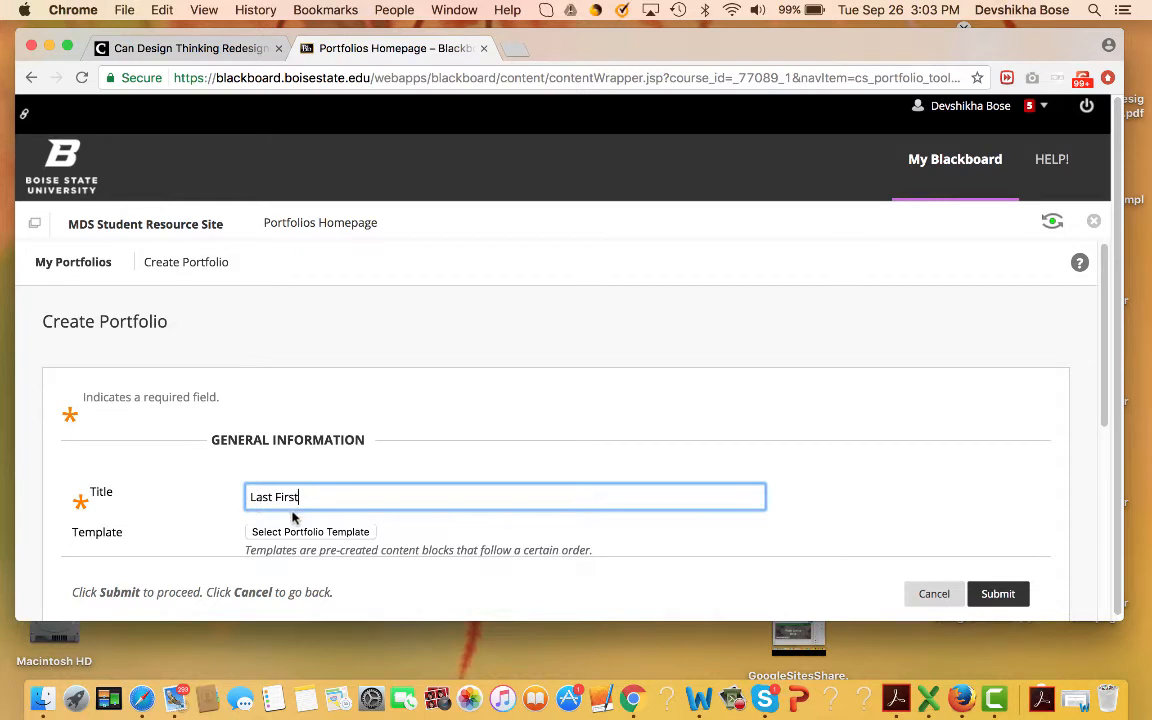
Step: Assign the MDS Template to the new portfolio as its portfolio template
scroll(322, 514, down, 3)
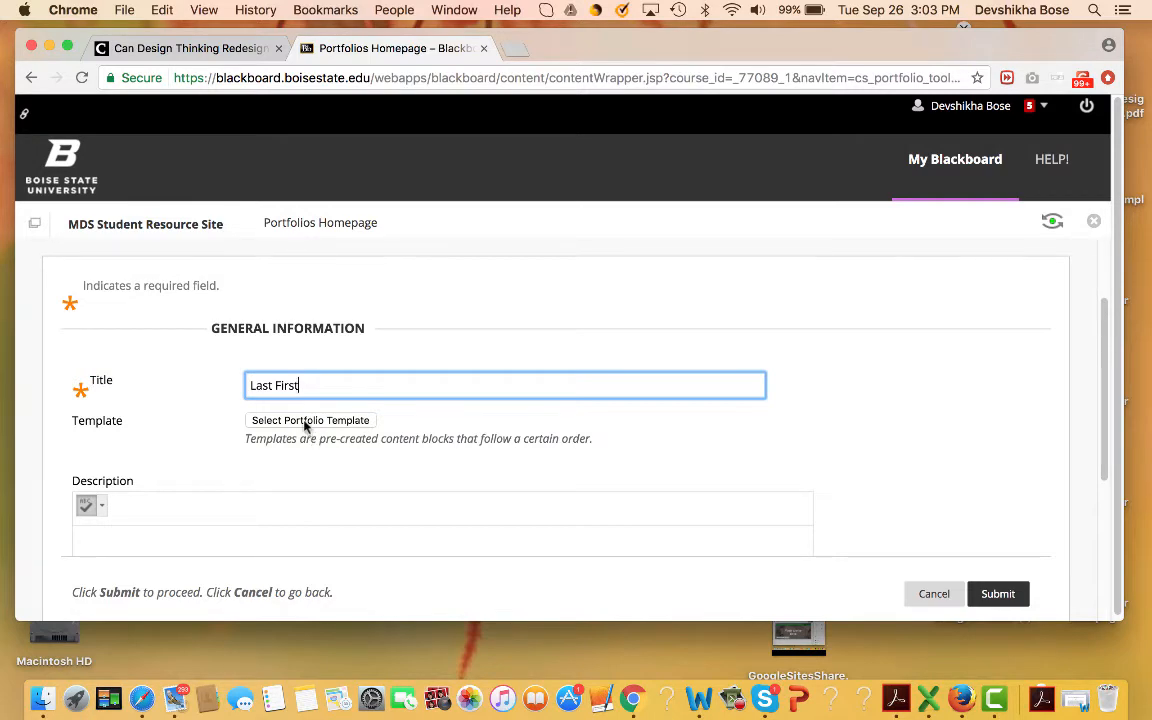
click(305, 421)
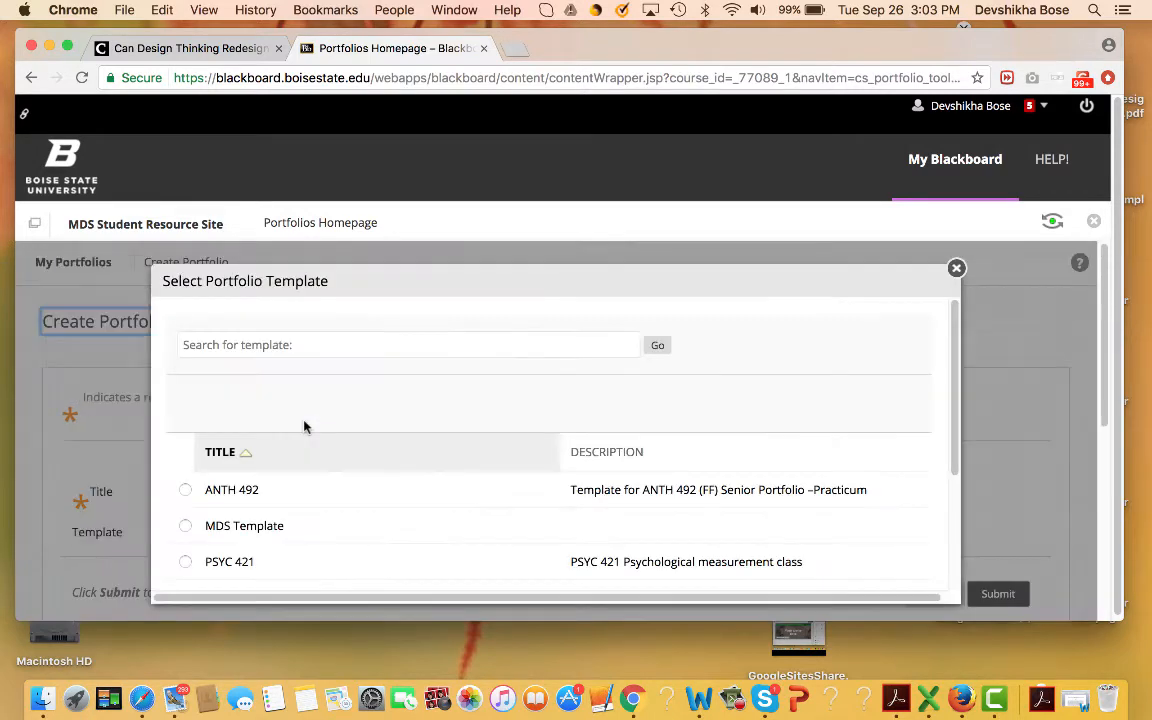
scroll(376, 485, down, 3)
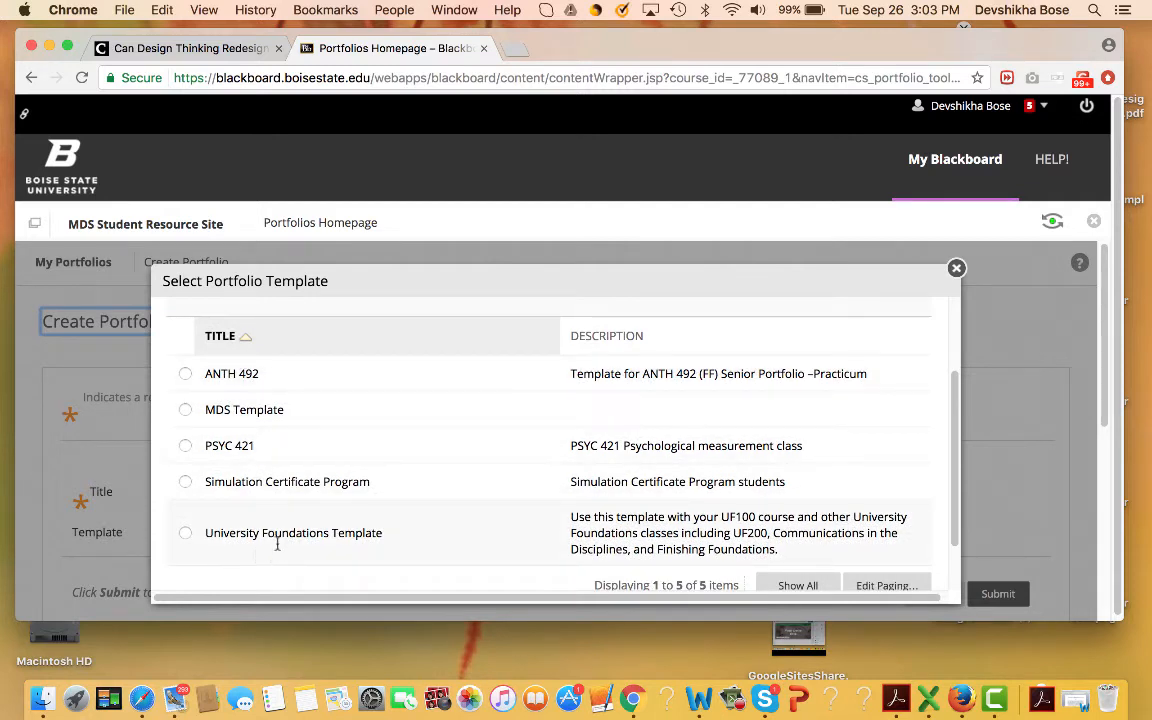
click(185, 410)
scroll(690, 466, down, 2)
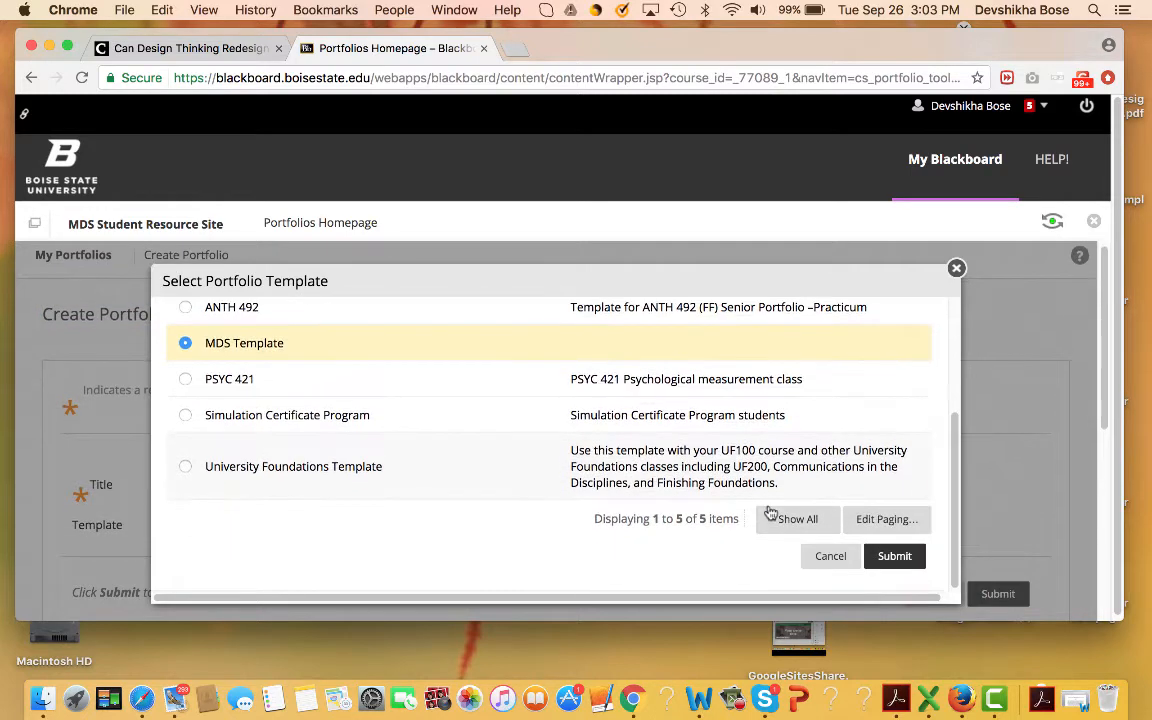
click(893, 557)
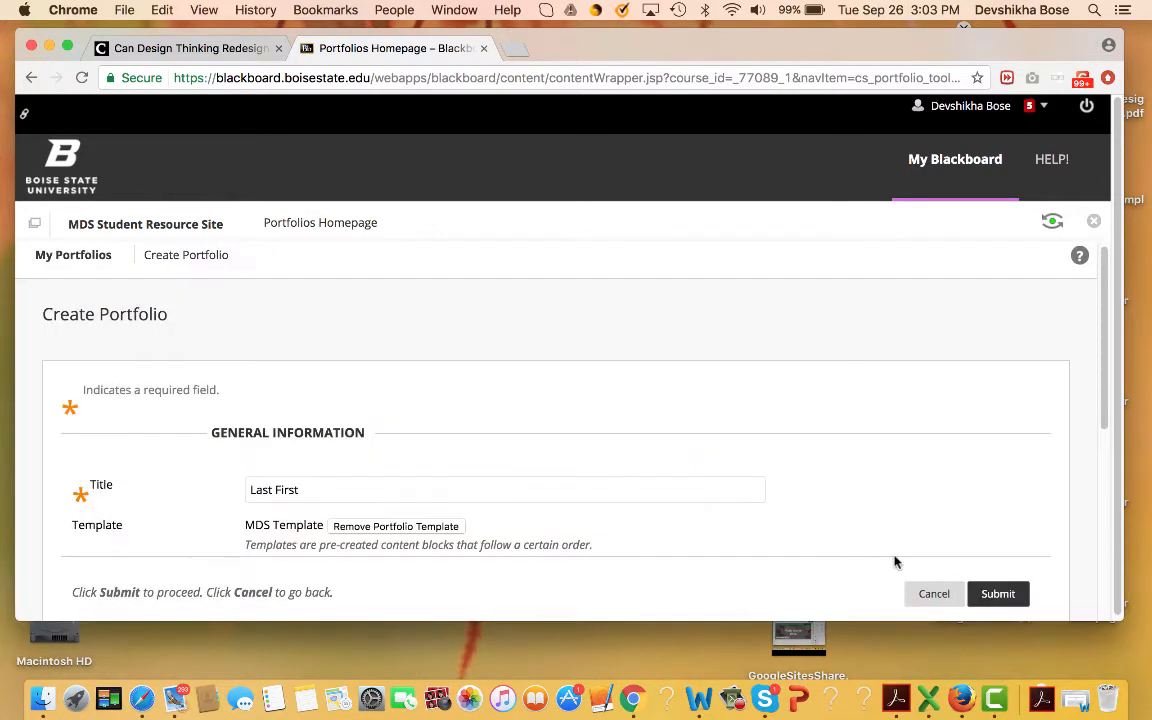
Step: Submit the new portfolio's general information and decline the Getting Started with Portfolio tour
scroll(976, 522, down, 5)
click(1008, 595)
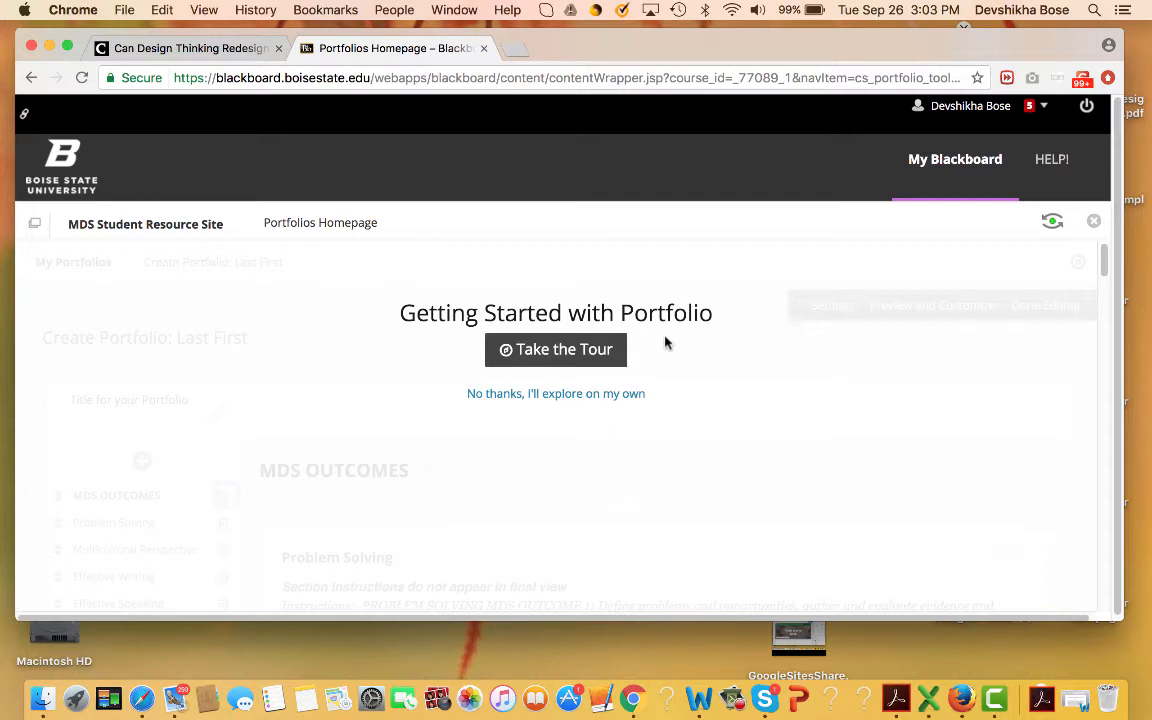
click(558, 398)
Step: Review the new portfolio's page and section list and the Problem Solving instructions under MDS OUTCOMES
scroll(637, 387, down, 5)
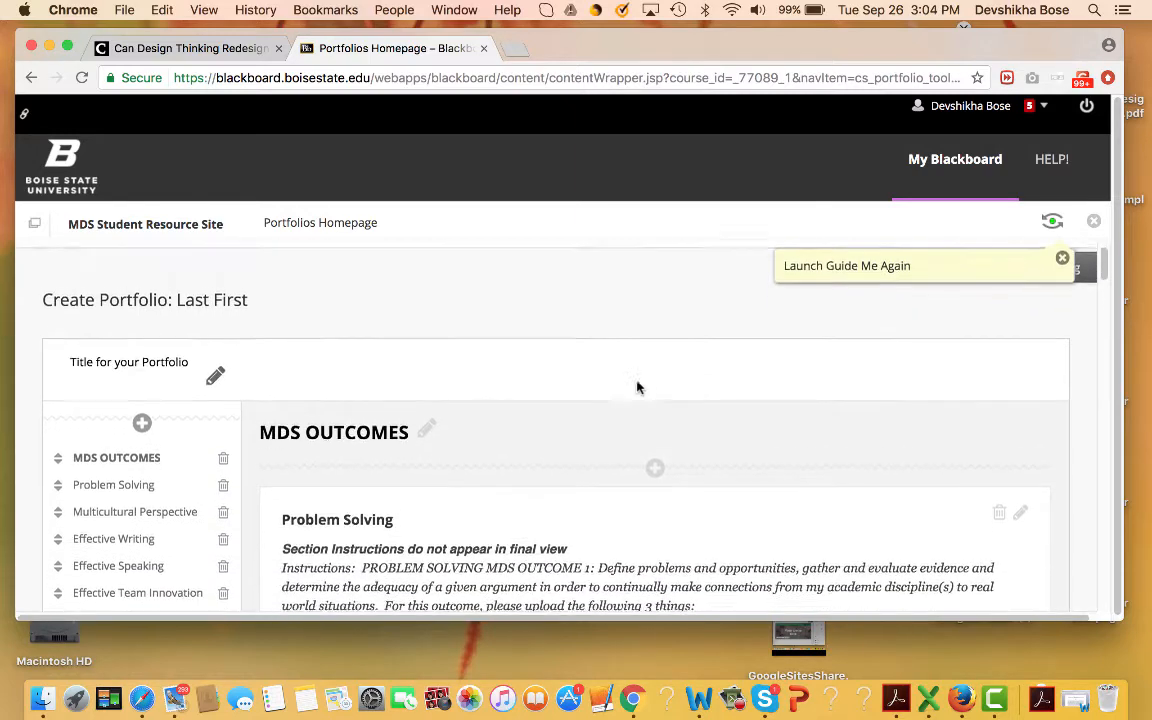
scroll(637, 387, down, 1)
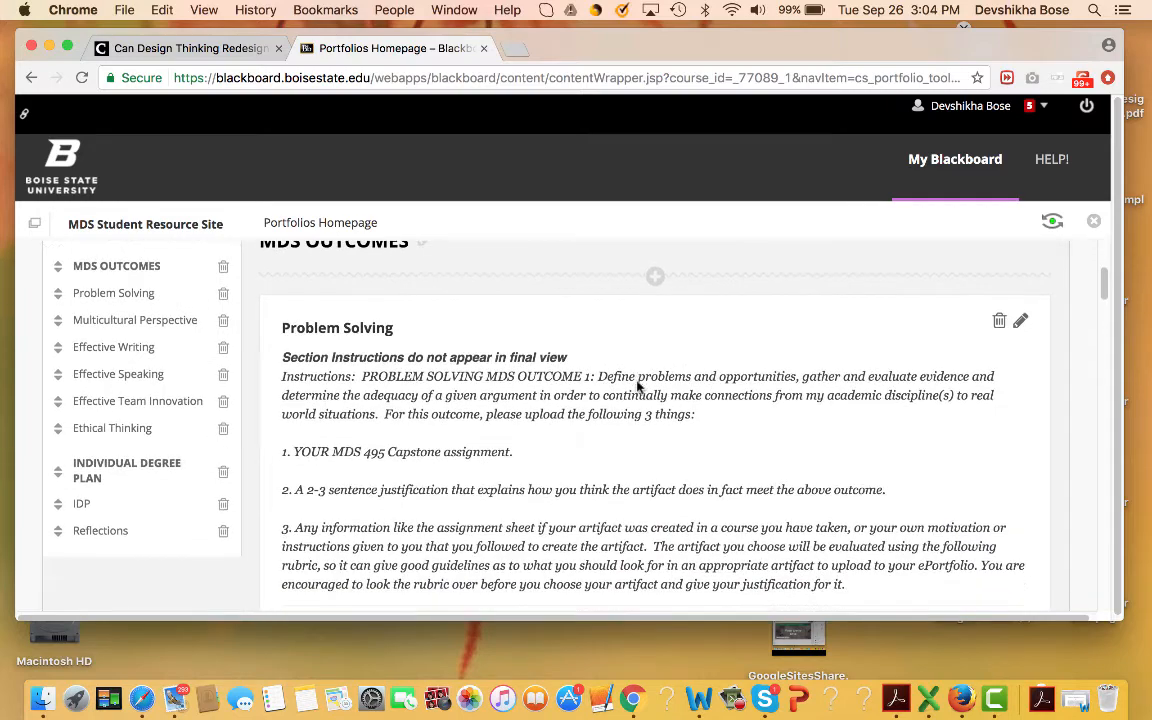
scroll(637, 381, down, 2)
scroll(637, 381, up, 4)
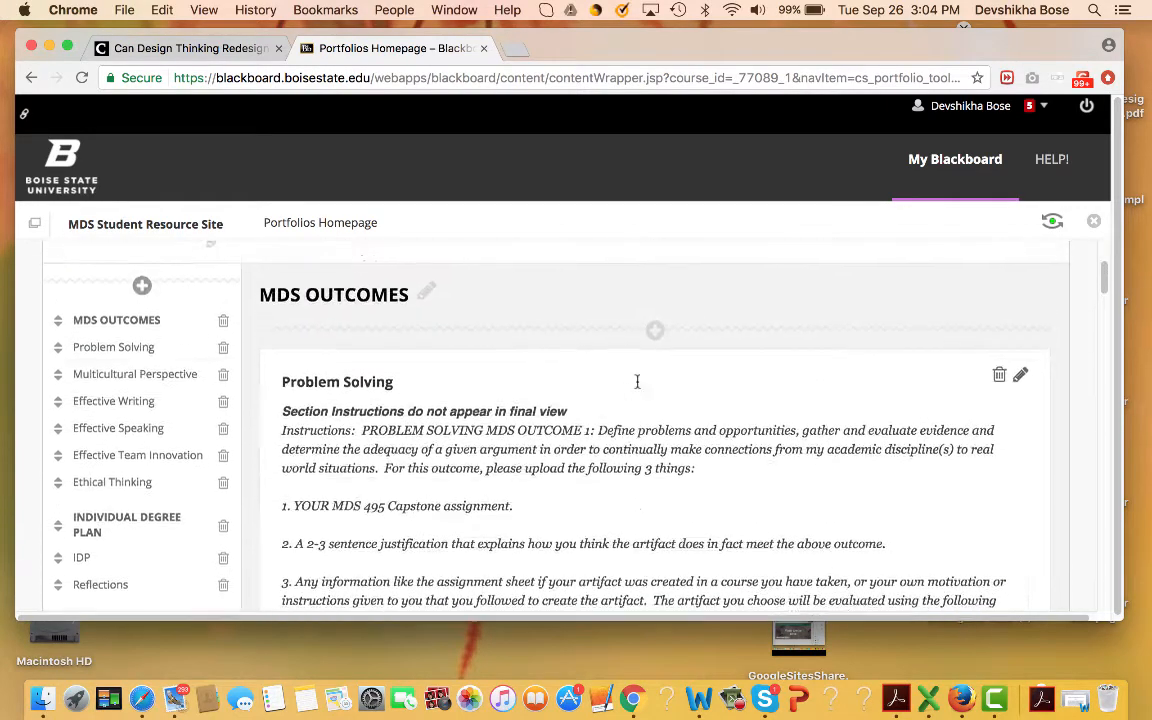
scroll(637, 381, down, 3)
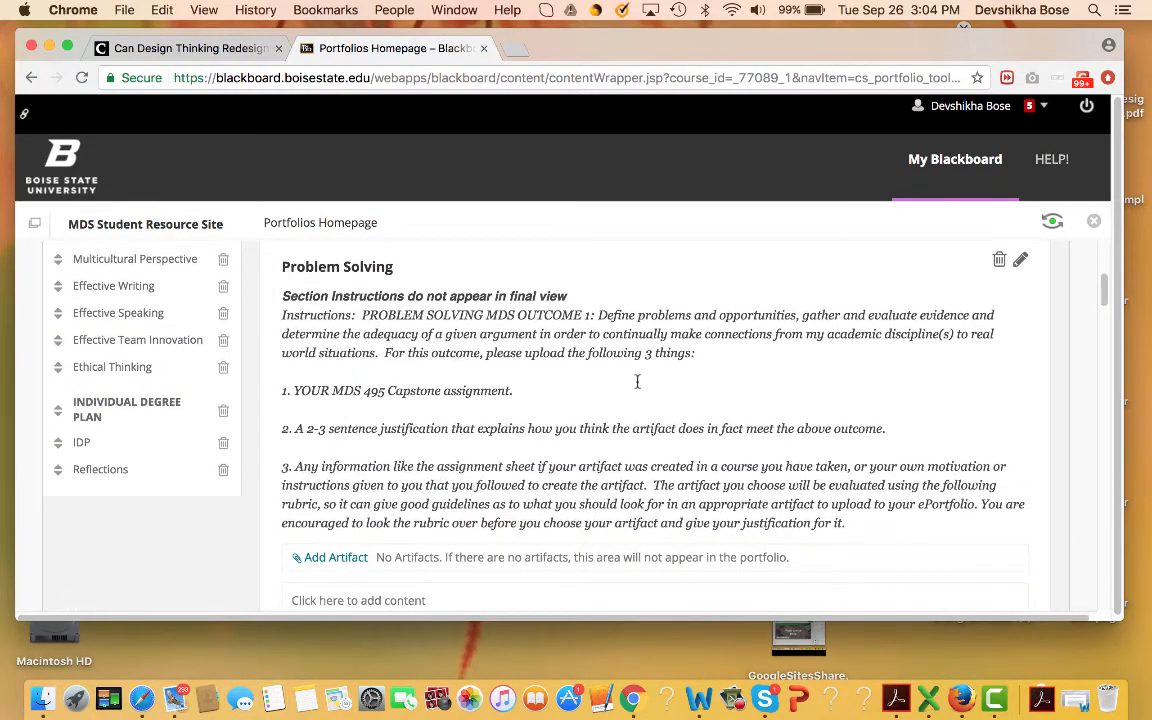
scroll(637, 381, up, 3)
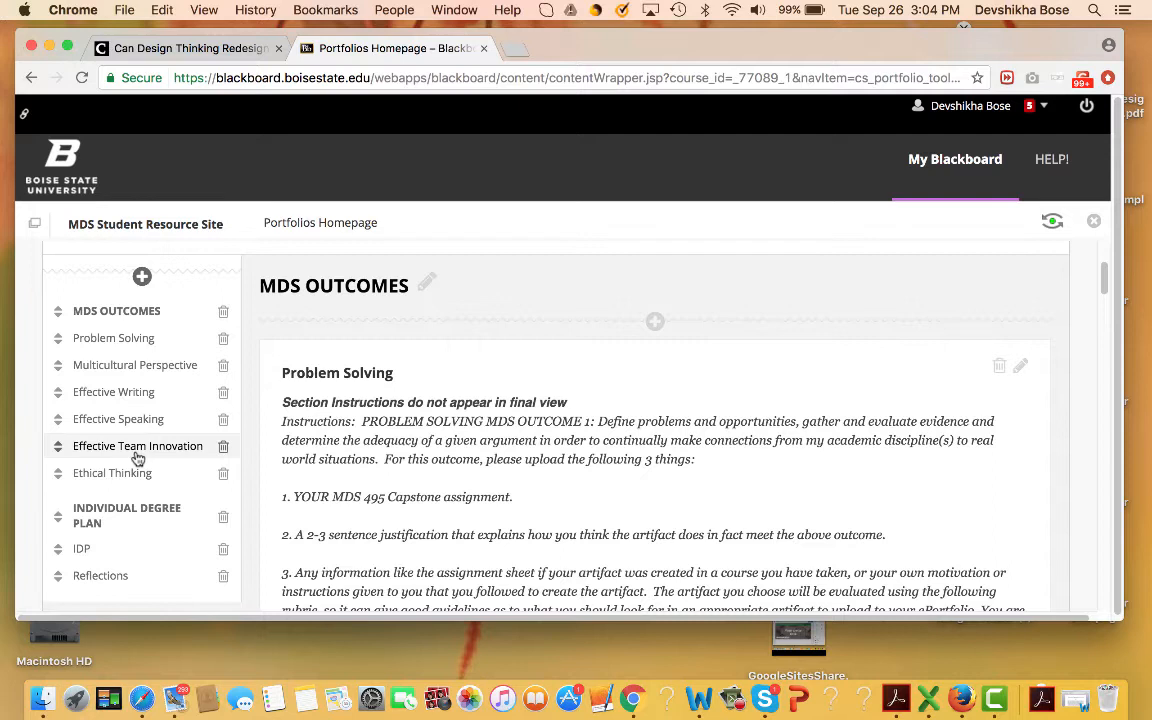
Step: Select the MDS OUTCOMES page and examine the instructions, artifact area and content area of its Problem Solving section
click(117, 313)
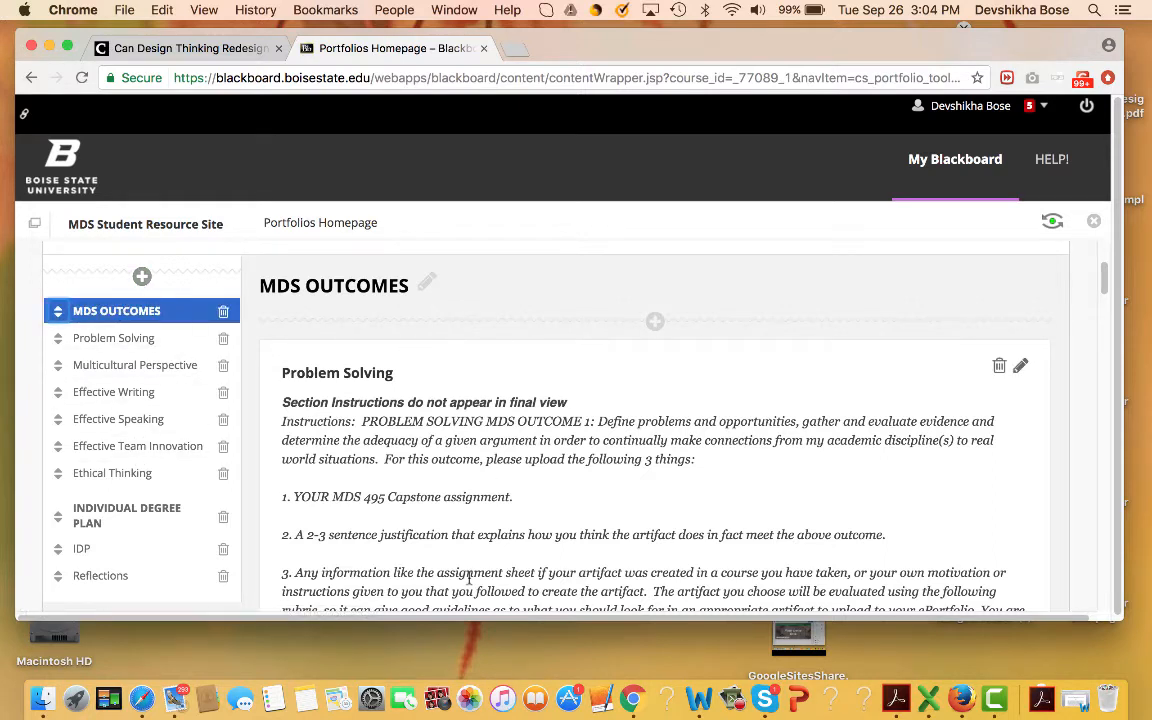
scroll(468, 578, down, 3)
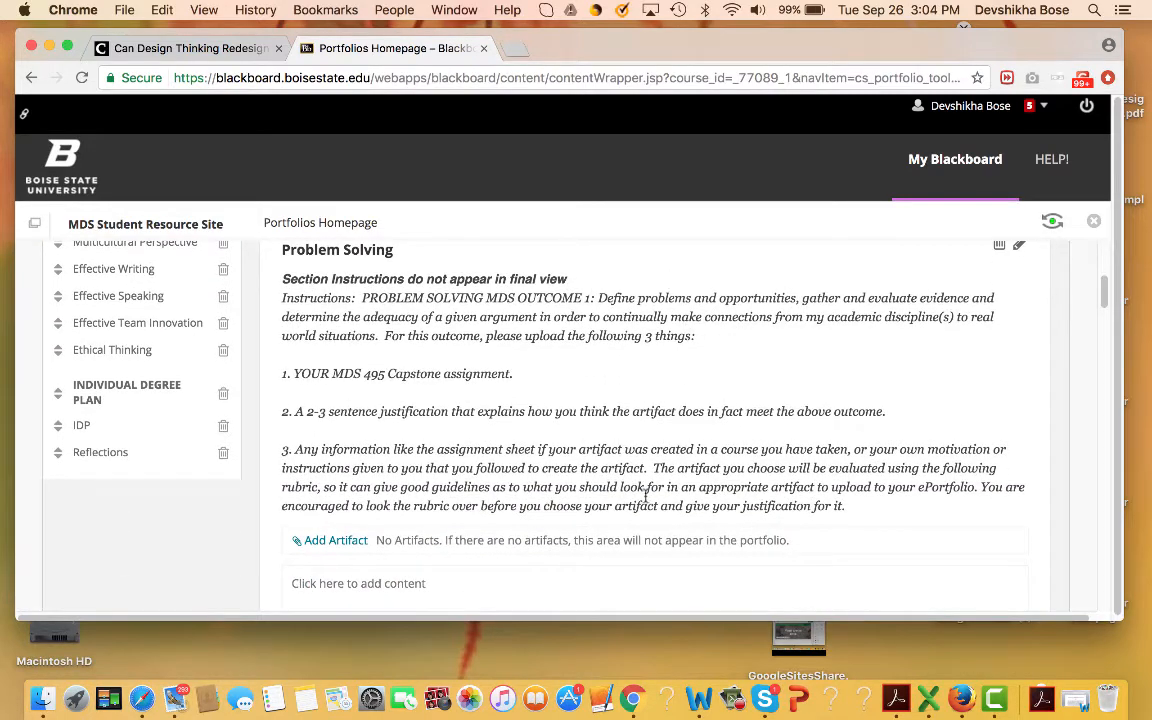
scroll(453, 481, down, 2)
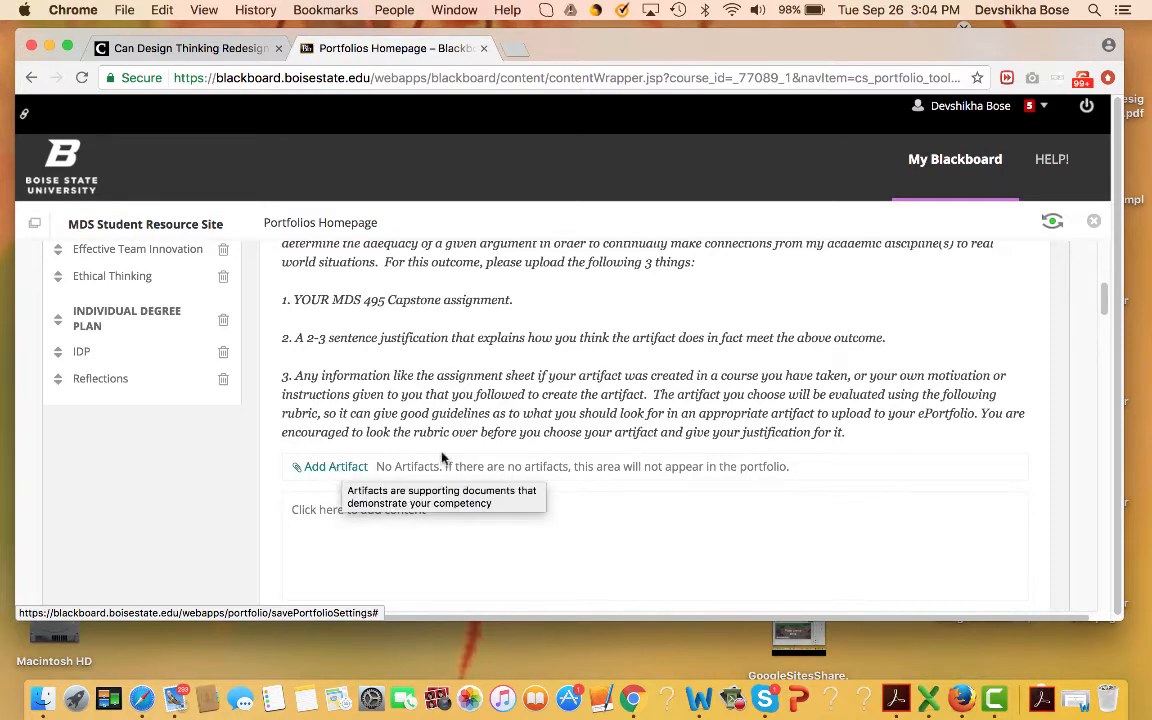
scroll(535, 430, up, 3)
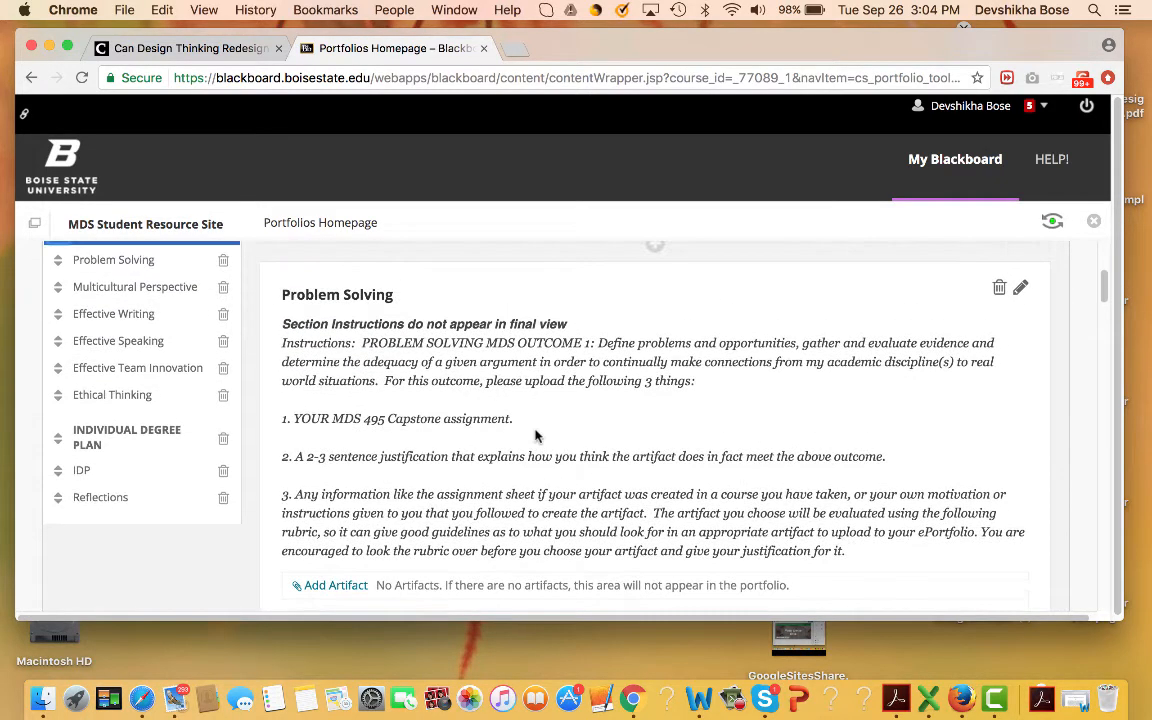
scroll(535, 432, down, 1)
scroll(535, 436, down, 3)
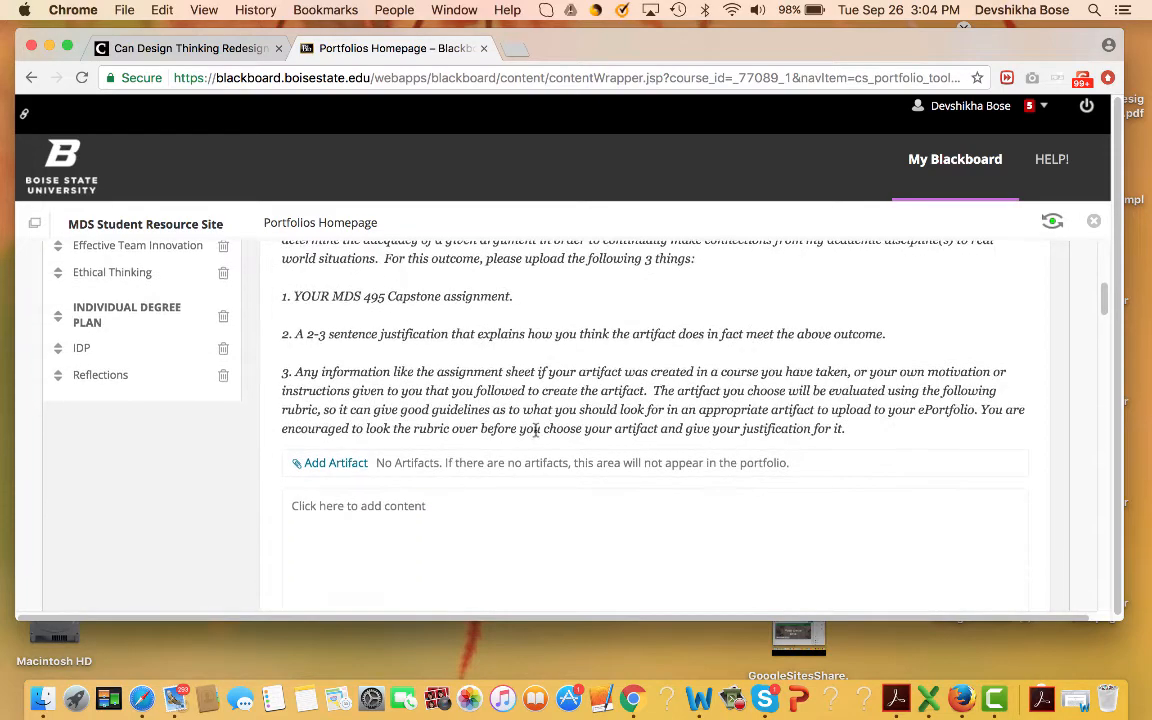
scroll(535, 436, up, 5)
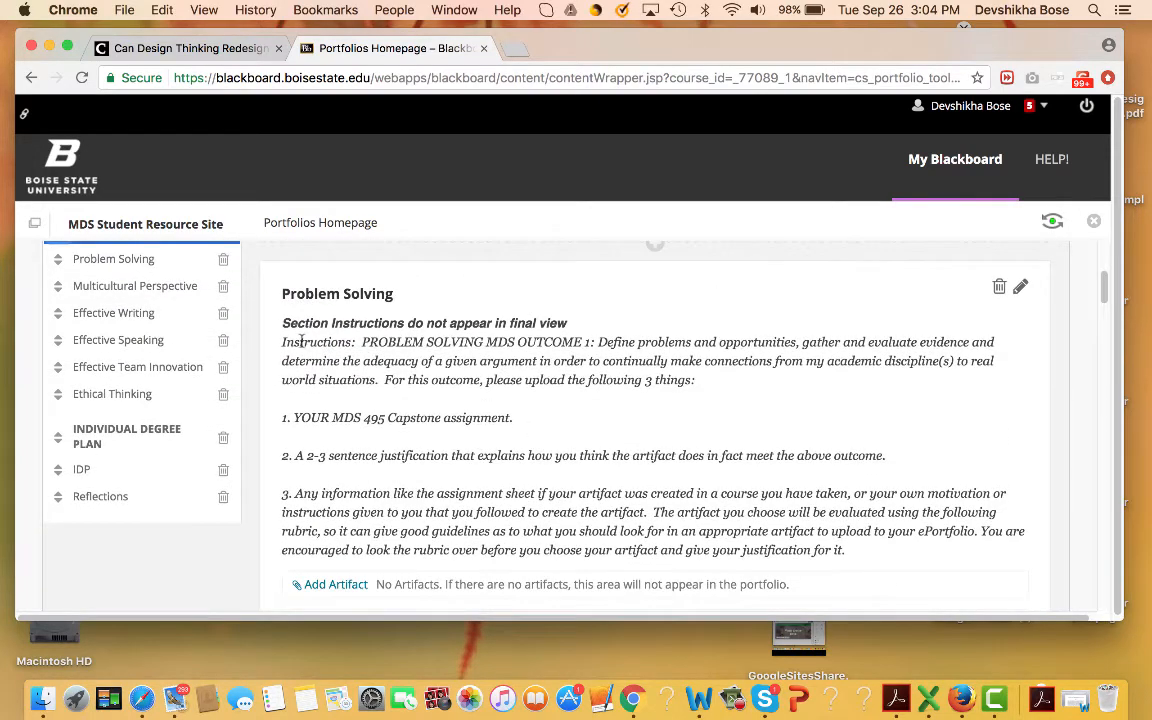
Step: Select the Multicultural Perspective entry in the section list and reread the Problem Solving section's instructions, artifact area and content area
click(173, 290)
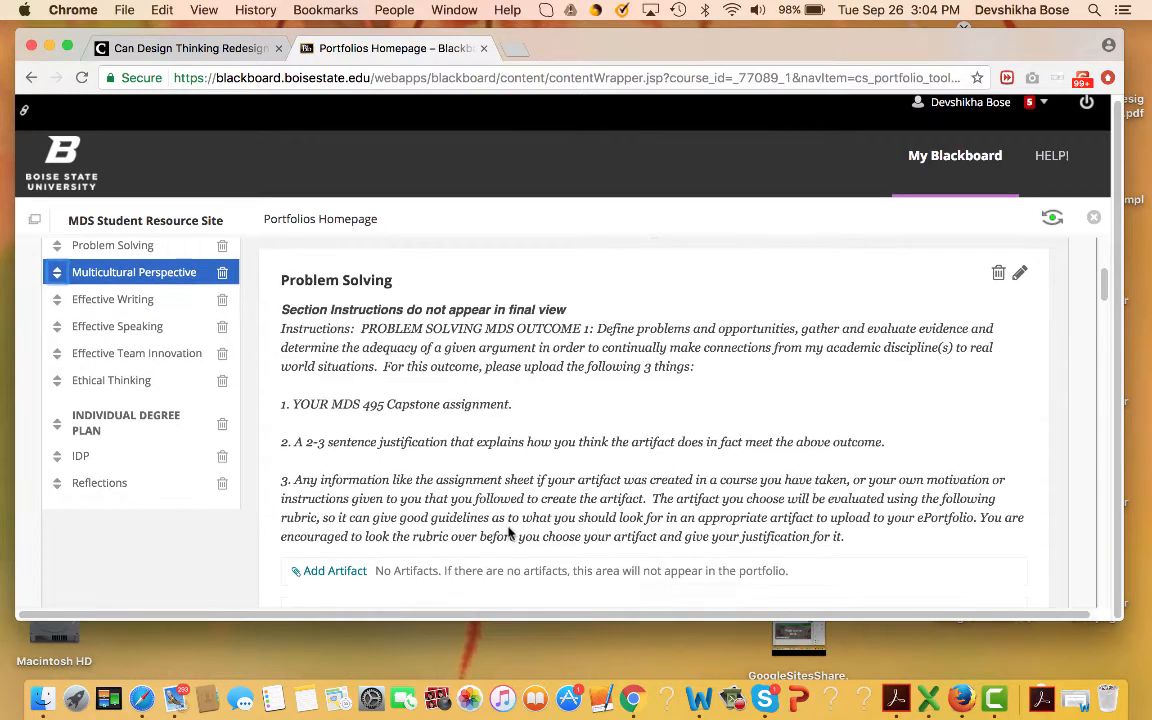
scroll(330, 525, down, 2)
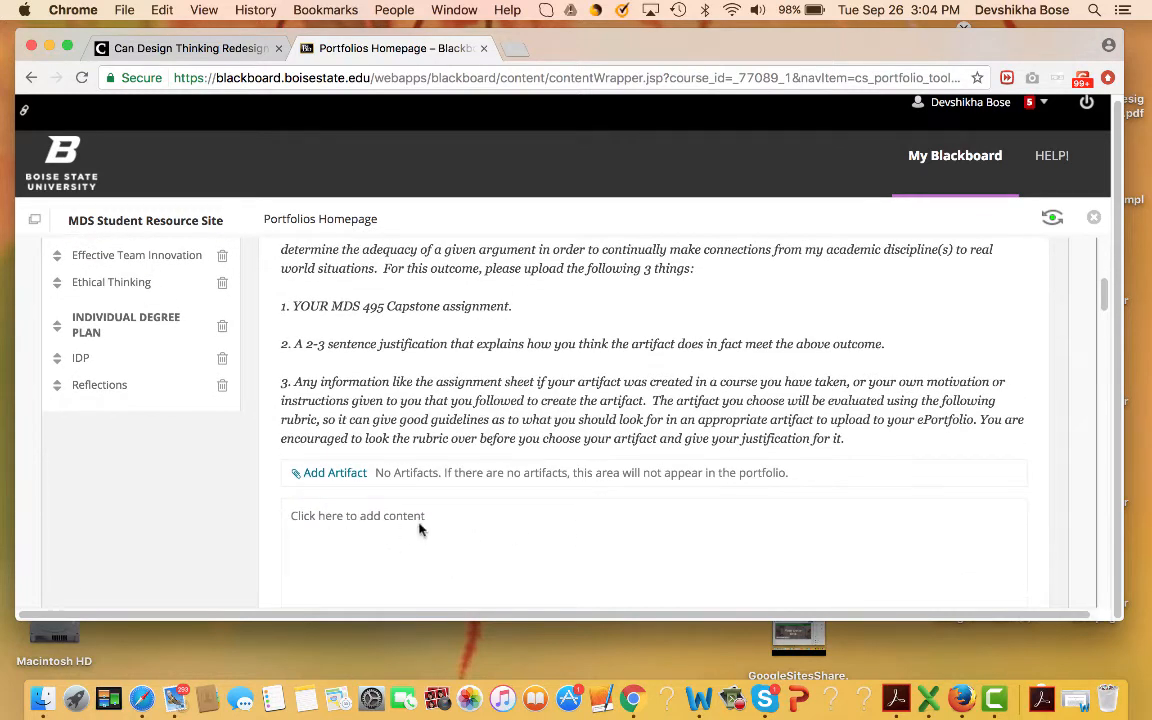
scroll(420, 528, down, 3)
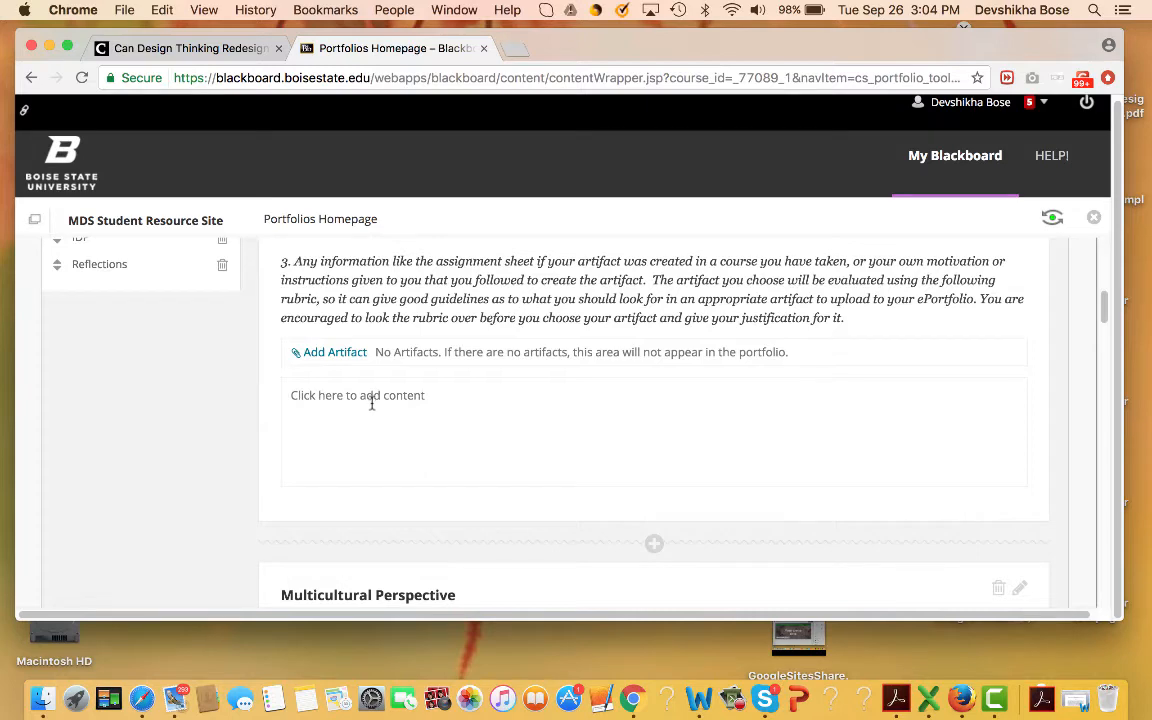
scroll(371, 402, up, 1)
scroll(367, 451, up, 4)
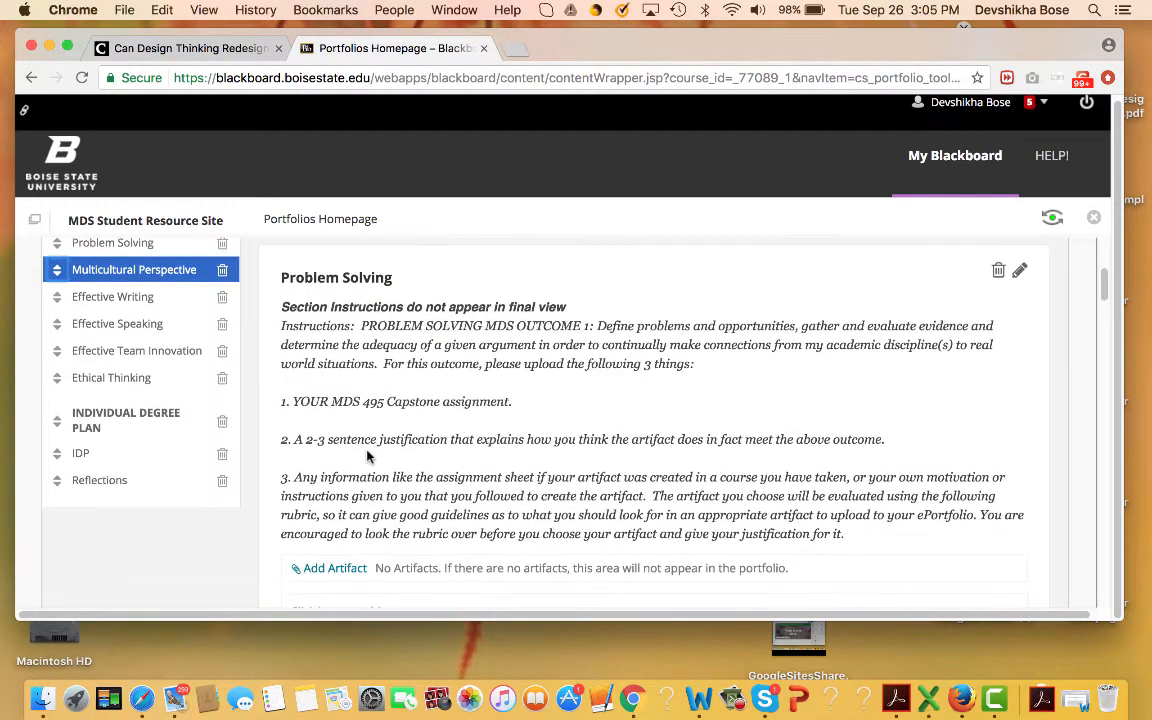
scroll(367, 456, down, 3)
scroll(367, 456, up, 4)
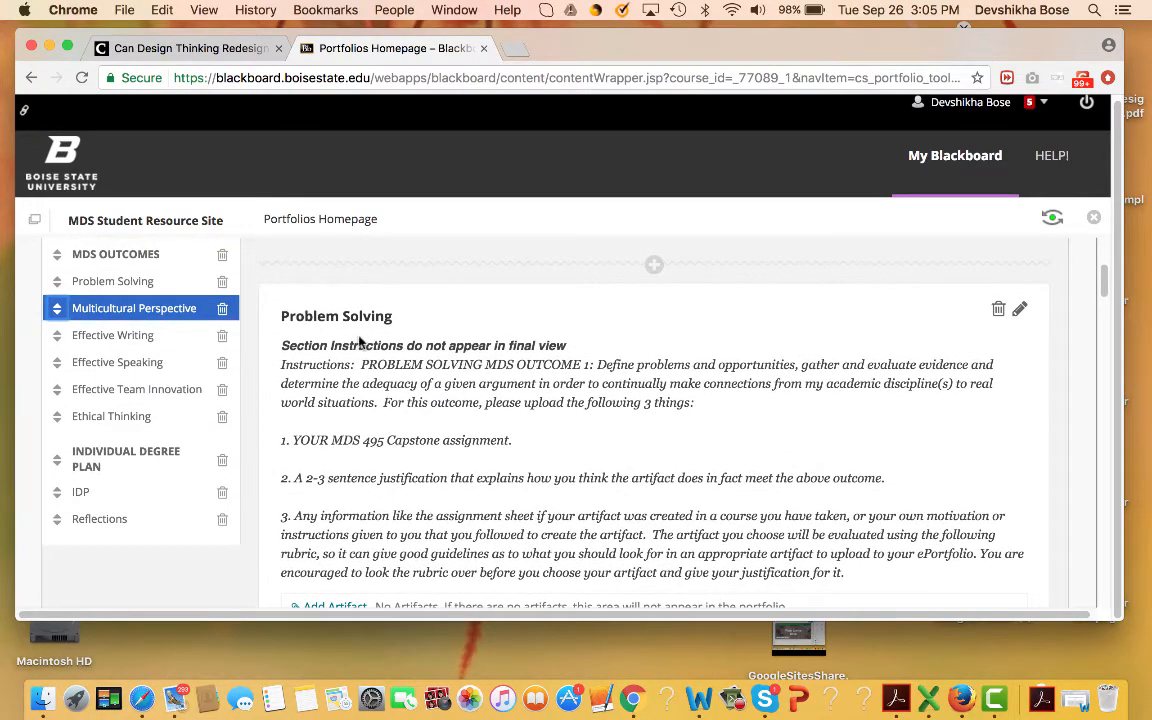
scroll(440, 356, down, 3)
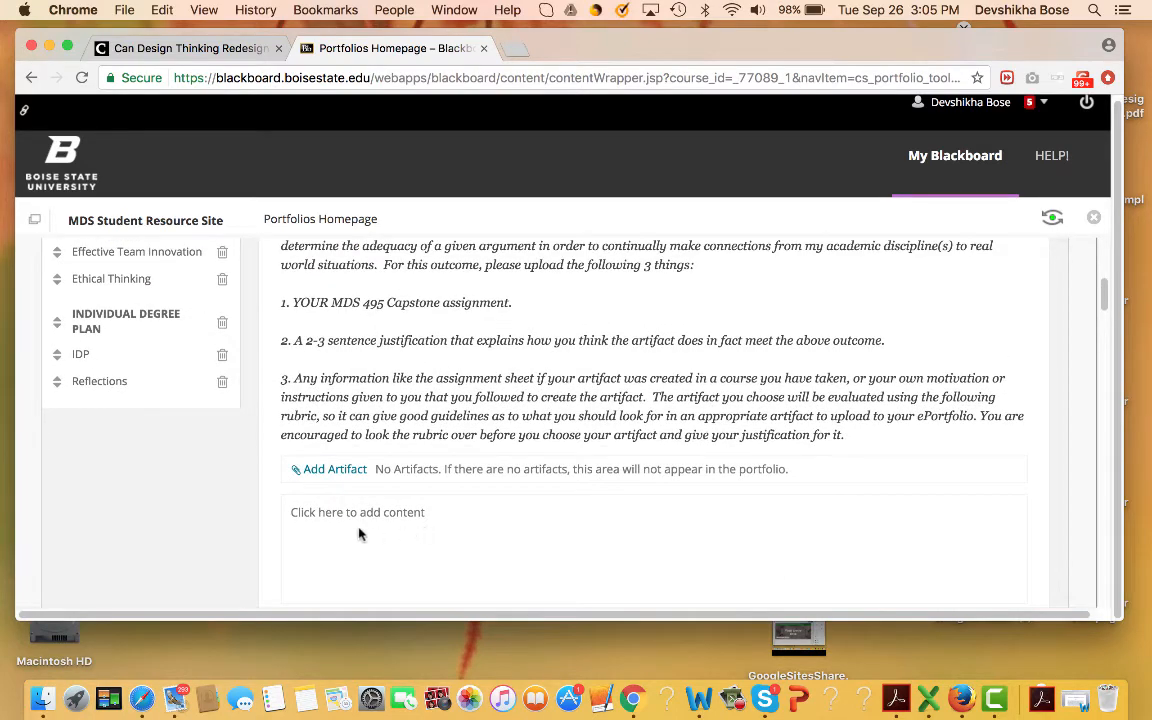
scroll(360, 533, up, 3)
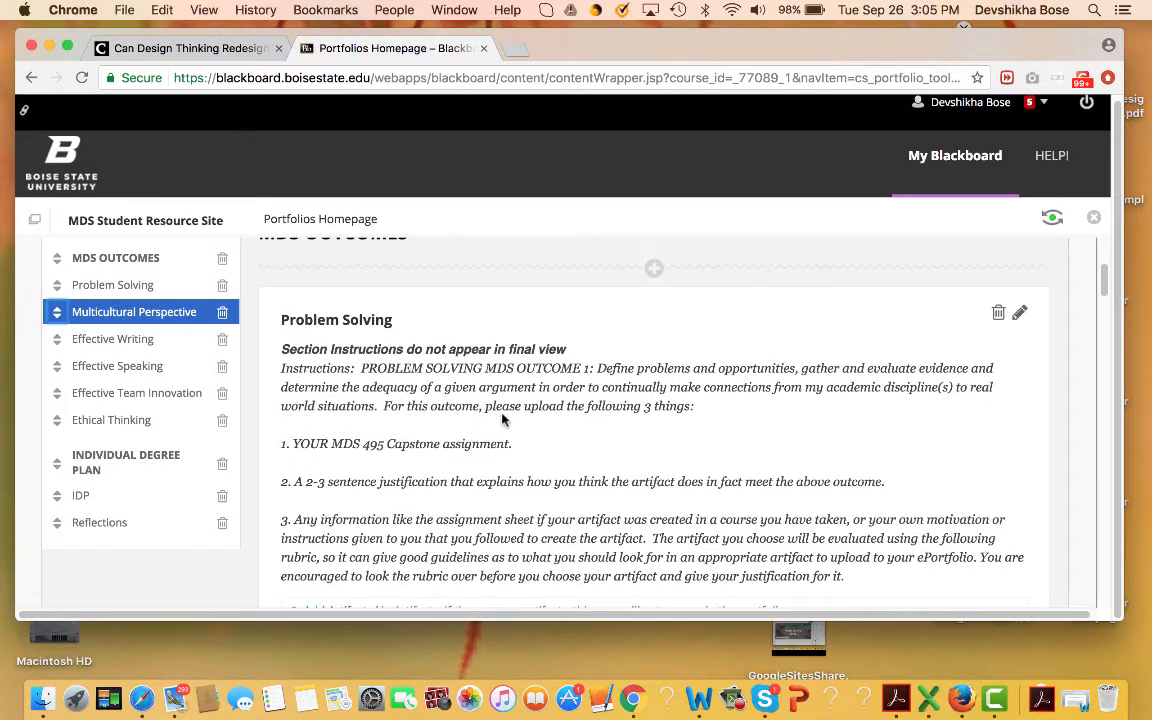
scroll(503, 420, up, 2)
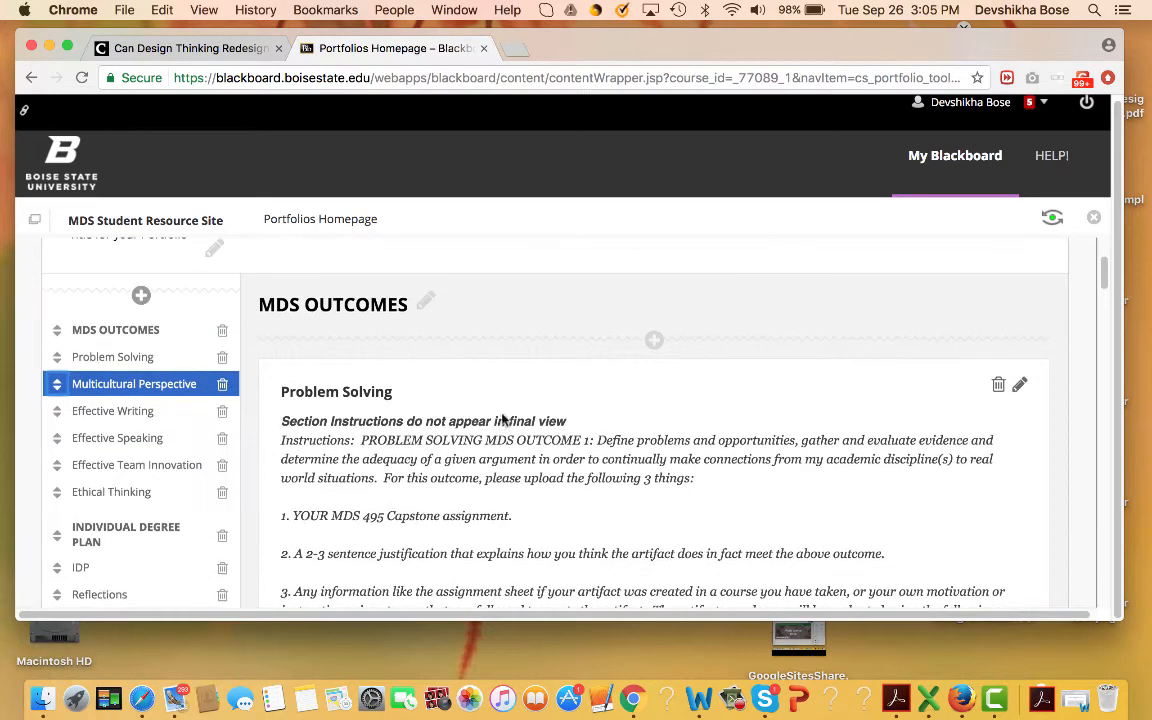
Step: Edit the Problem Solving section, enter "assignment" as its content and save the section
click(1022, 389)
scroll(807, 528, down, 5)
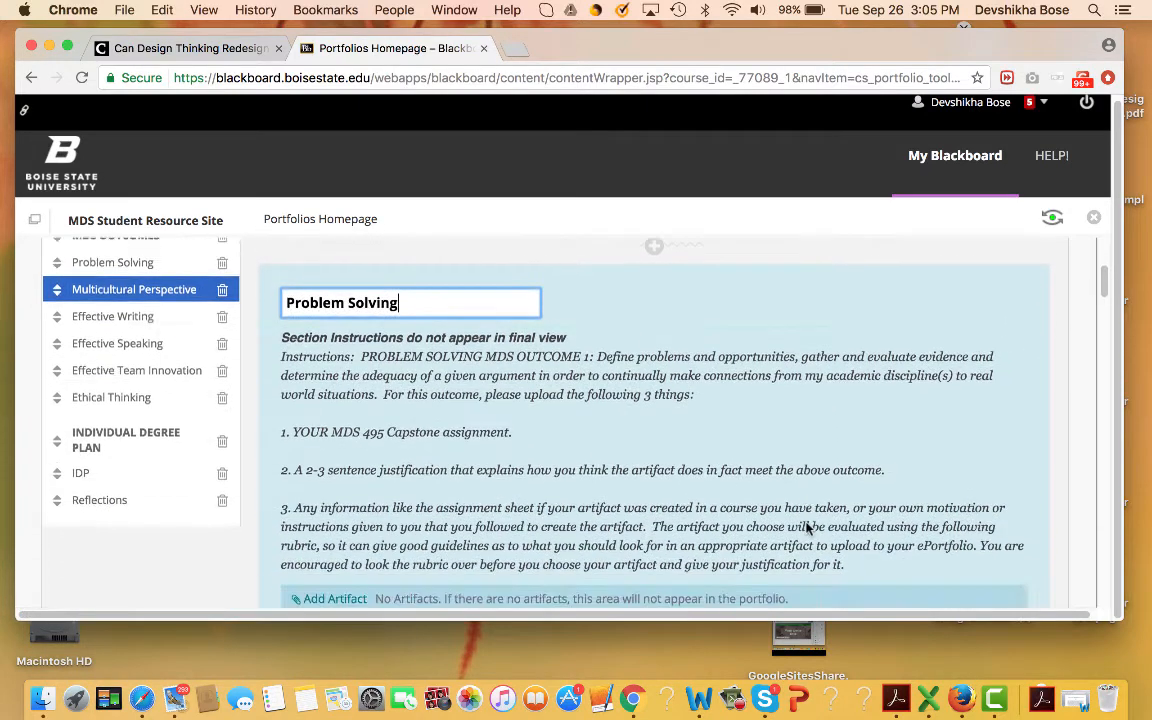
scroll(807, 528, down, 3)
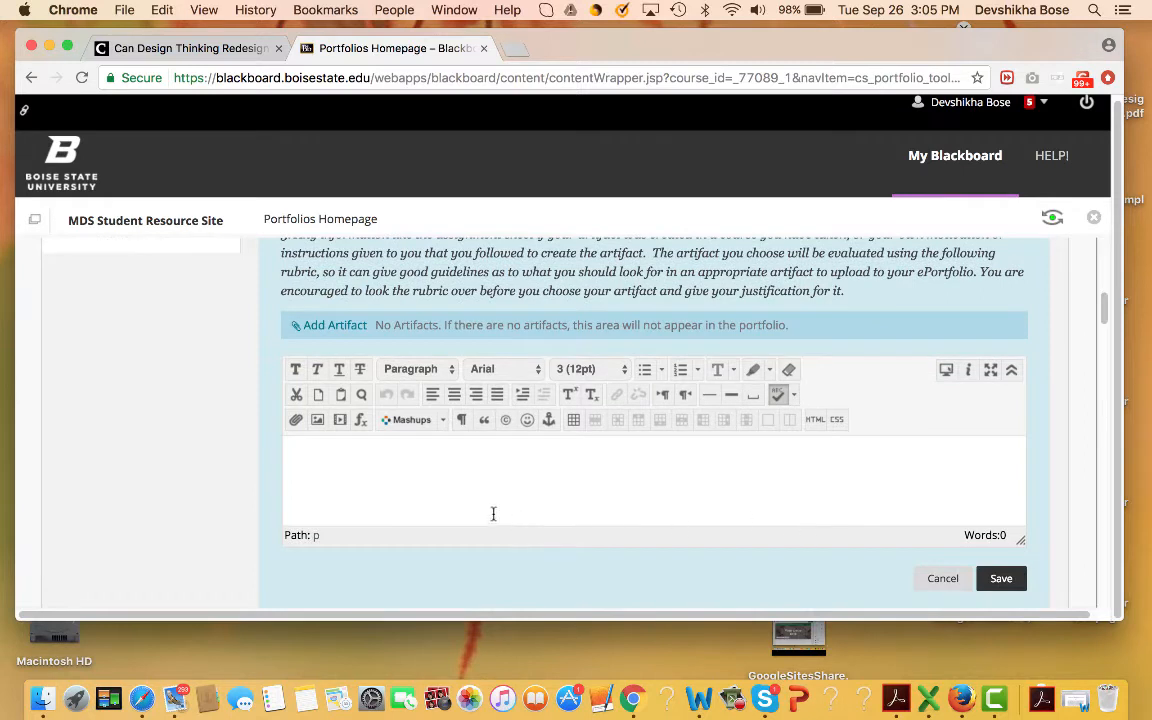
click(346, 465)
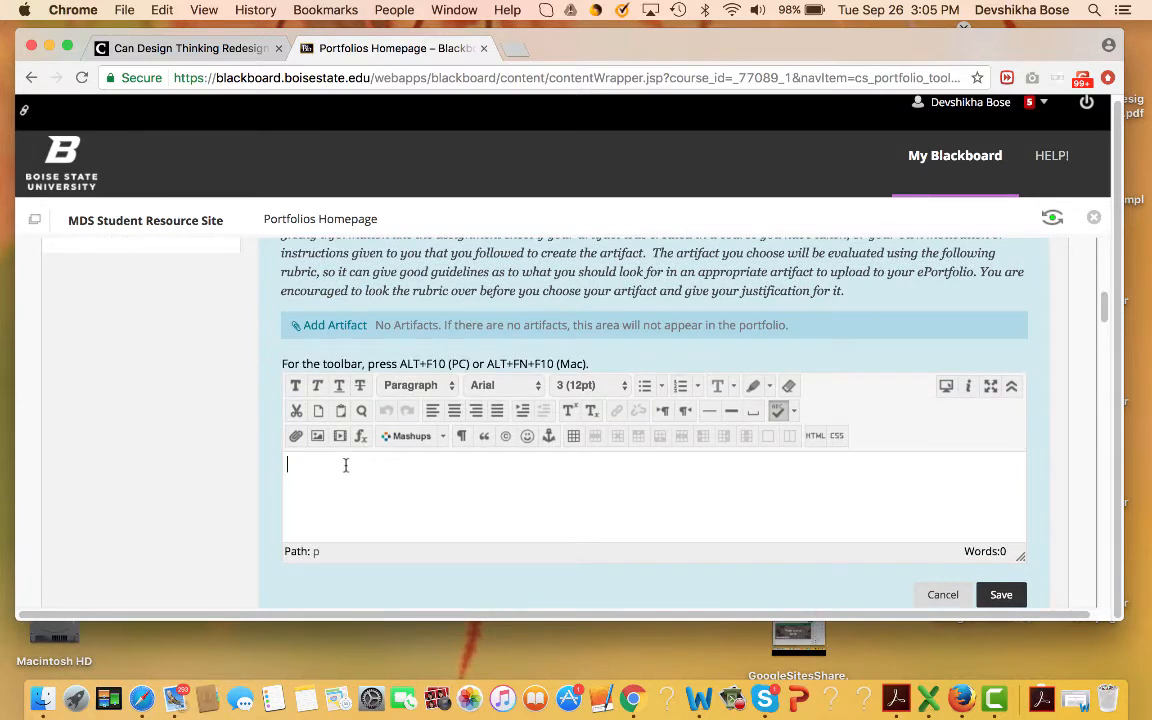
text(assignment)
scroll(490, 493, down, 2)
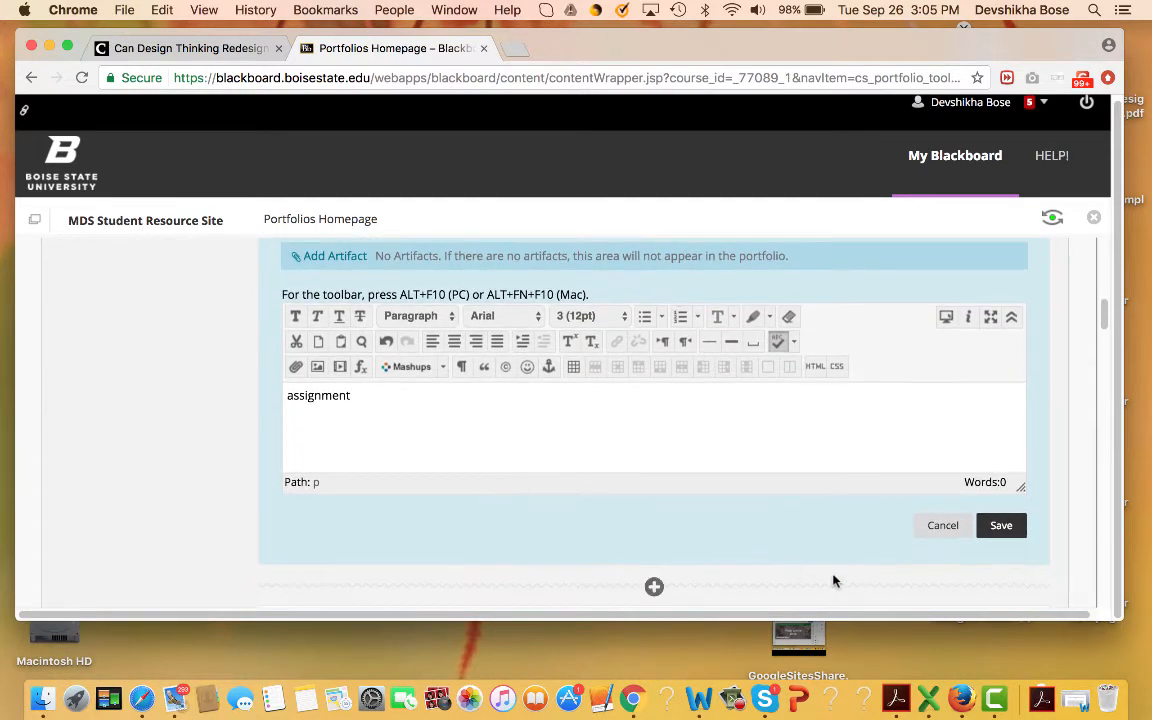
click(1005, 524)
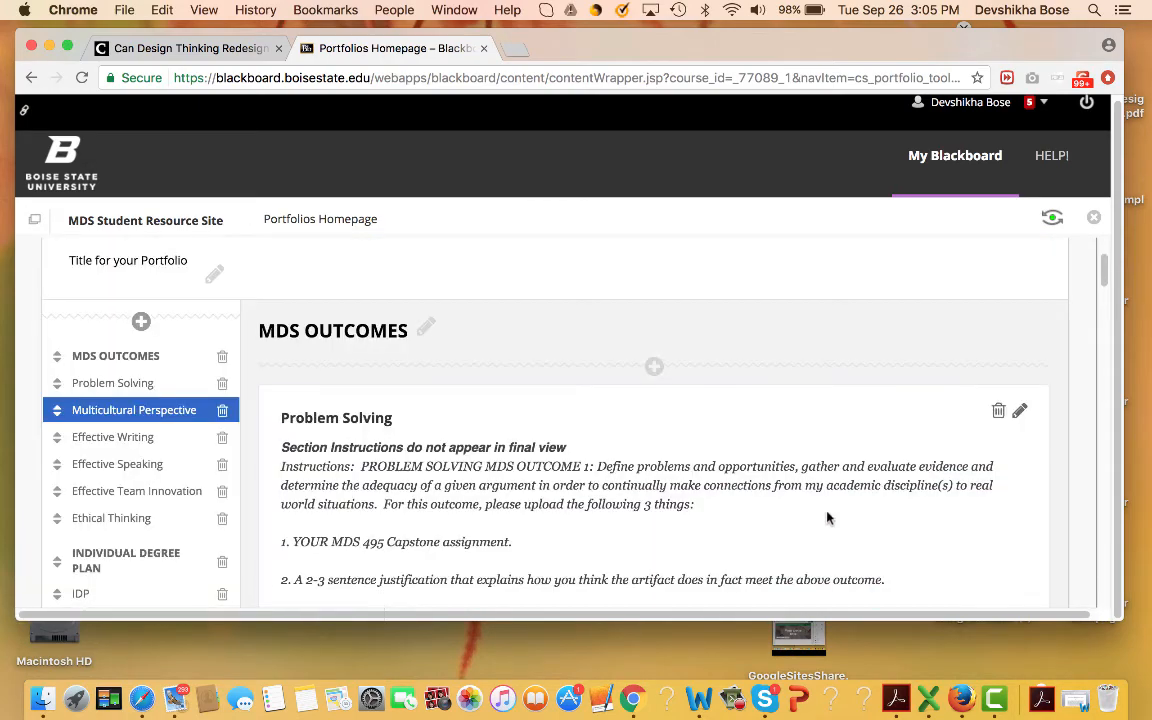
Step: View the Add Personal Artifact form for the Problem Solving section and cancel without adding an artifact
scroll(742, 511, down, 2)
scroll(742, 511, down, 5)
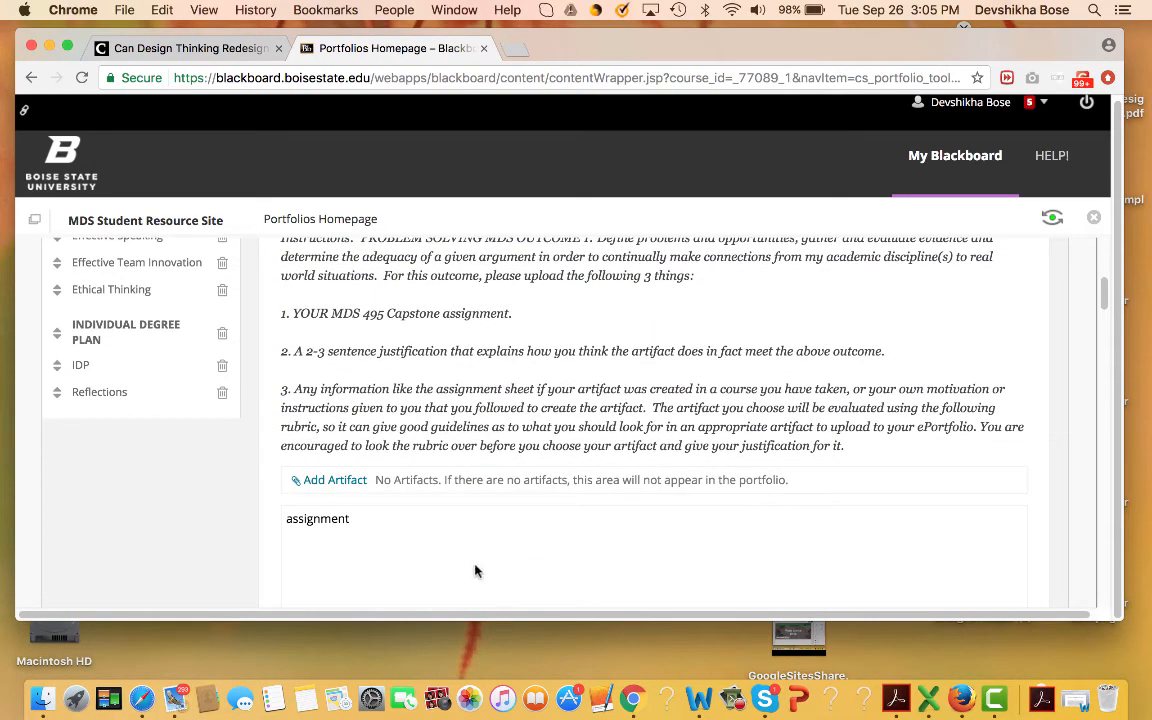
click(340, 488)
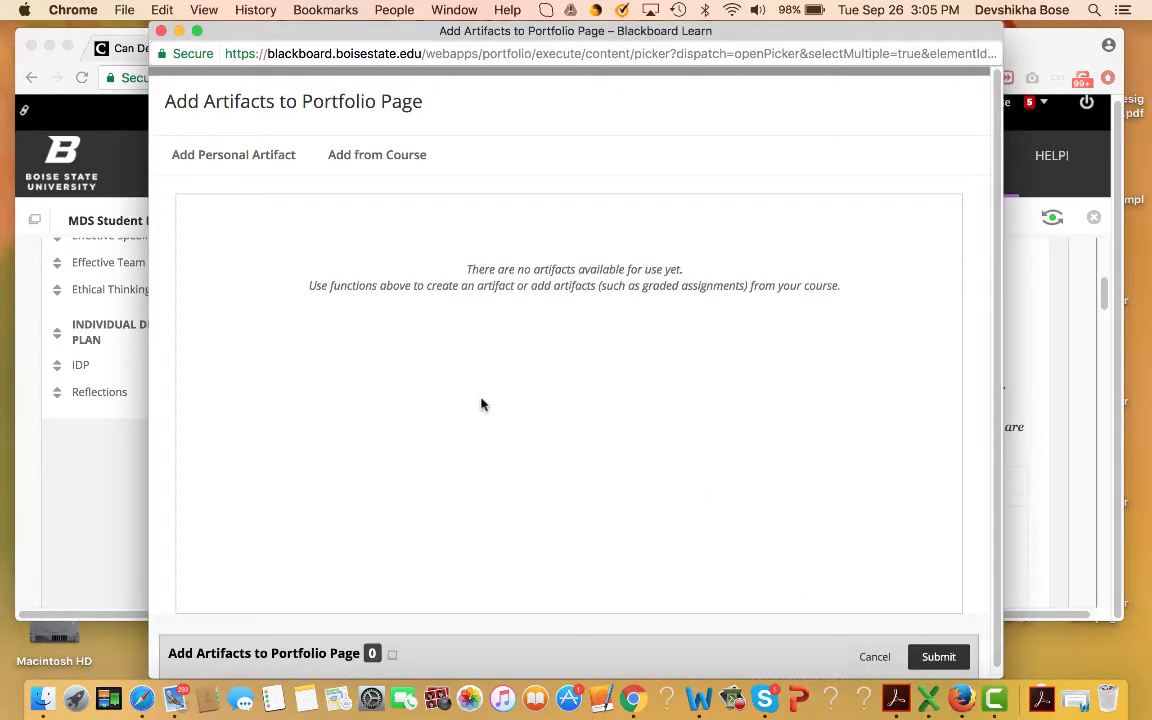
click(251, 165)
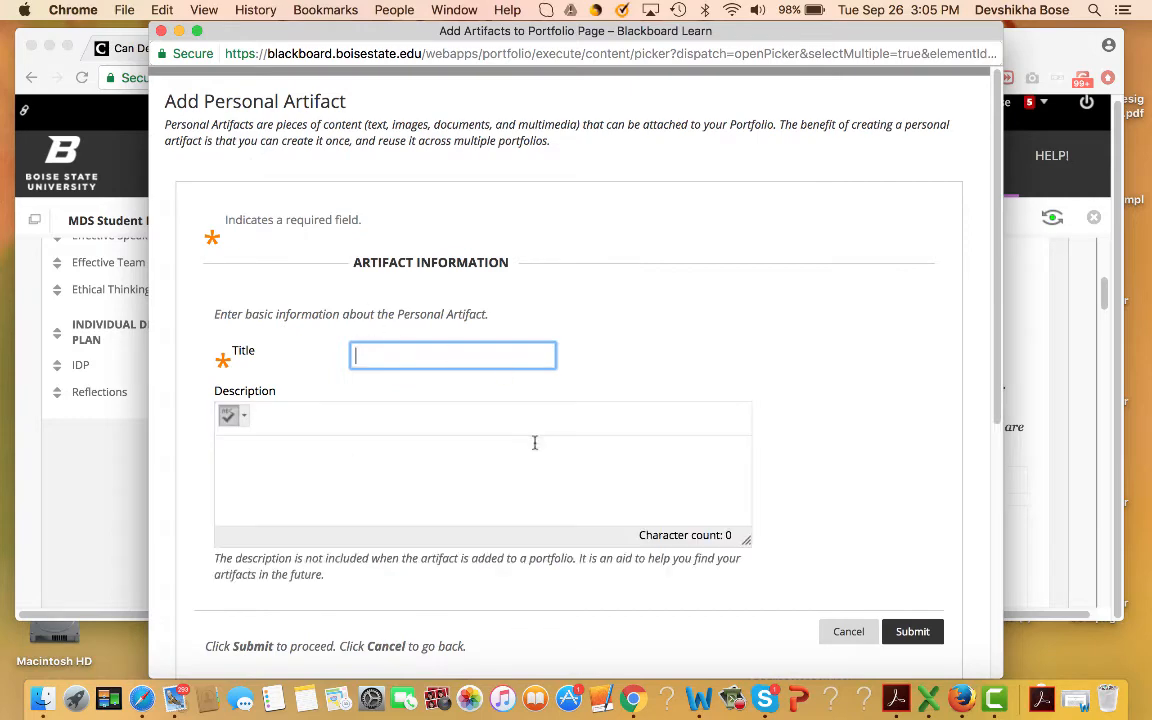
click(849, 632)
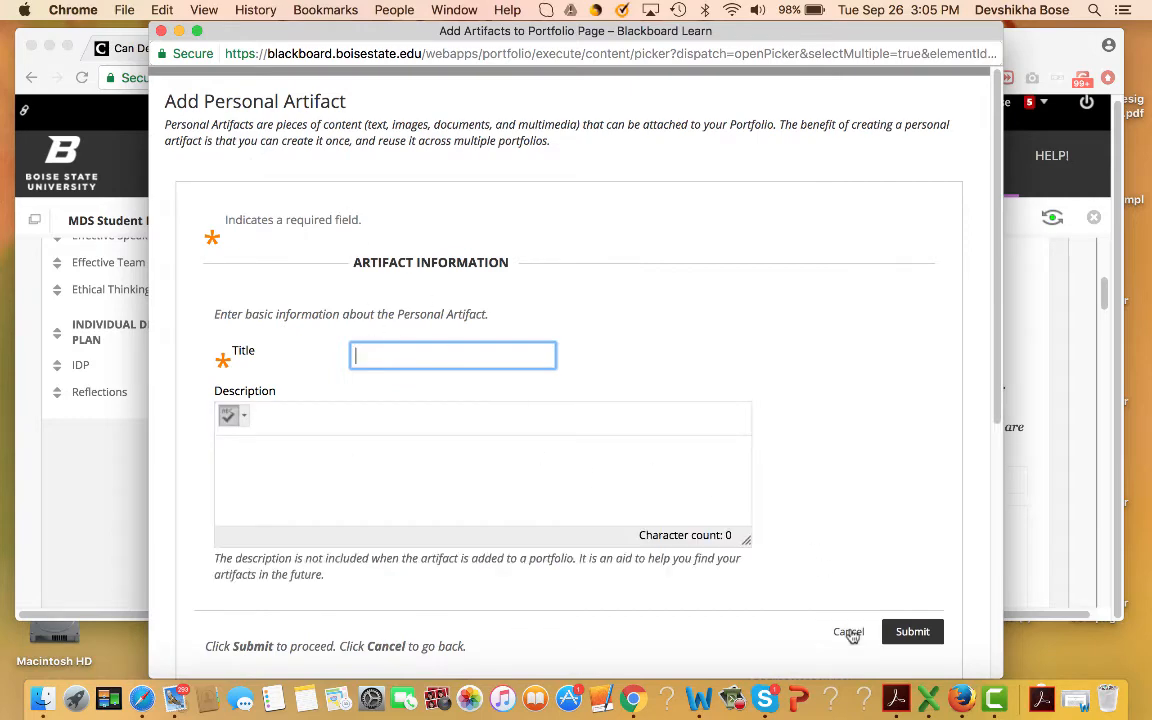
Step: Review the Problem Solving section's saved content and the instructions of the outcome sections that follow it
scroll(622, 440, down, 3)
scroll(622, 440, up, 5)
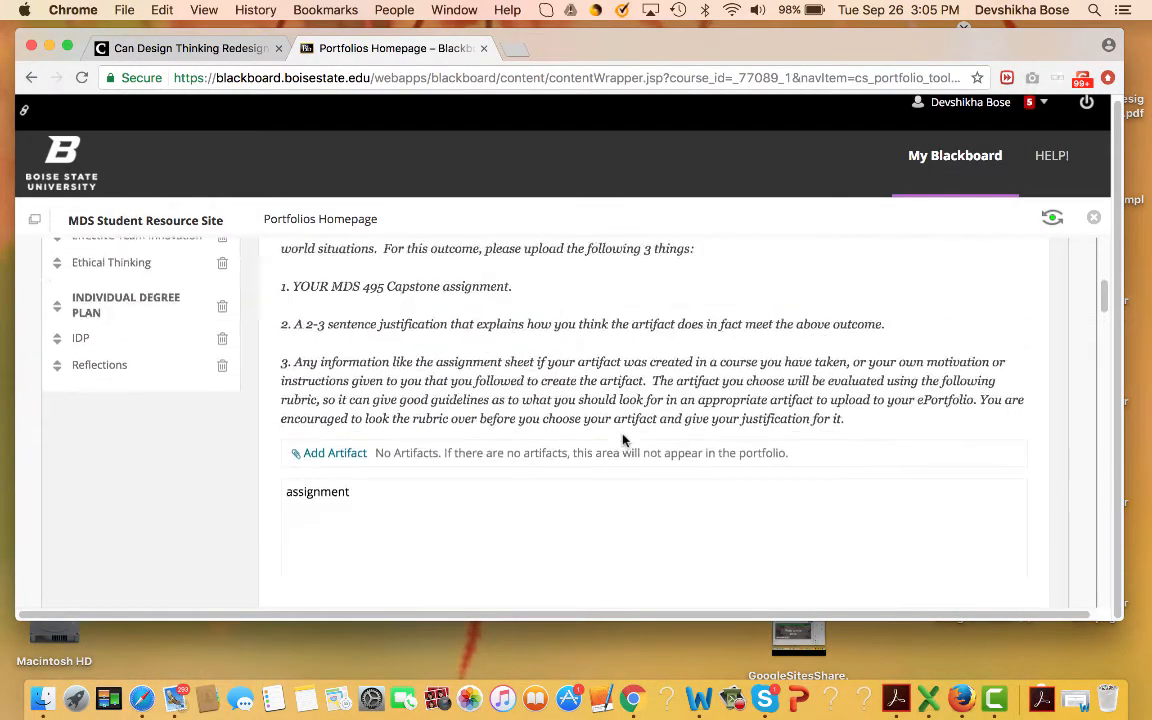
scroll(622, 435, up, 2)
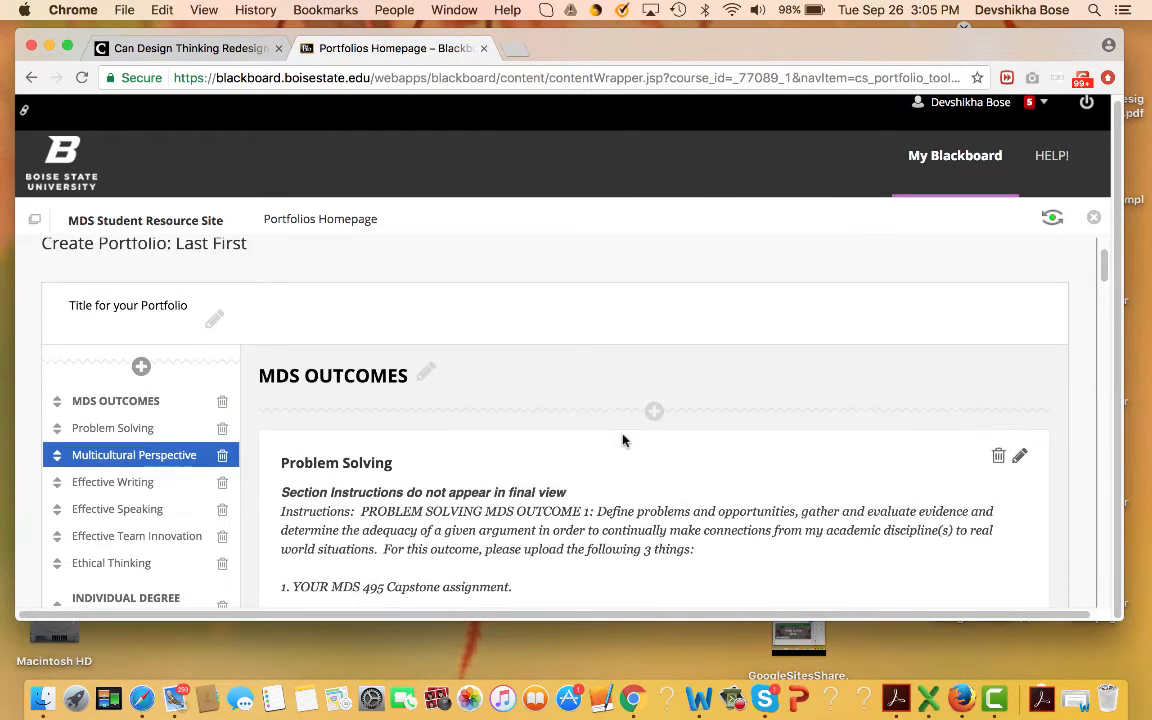
scroll(622, 437, down, 6)
scroll(585, 430, up, 1)
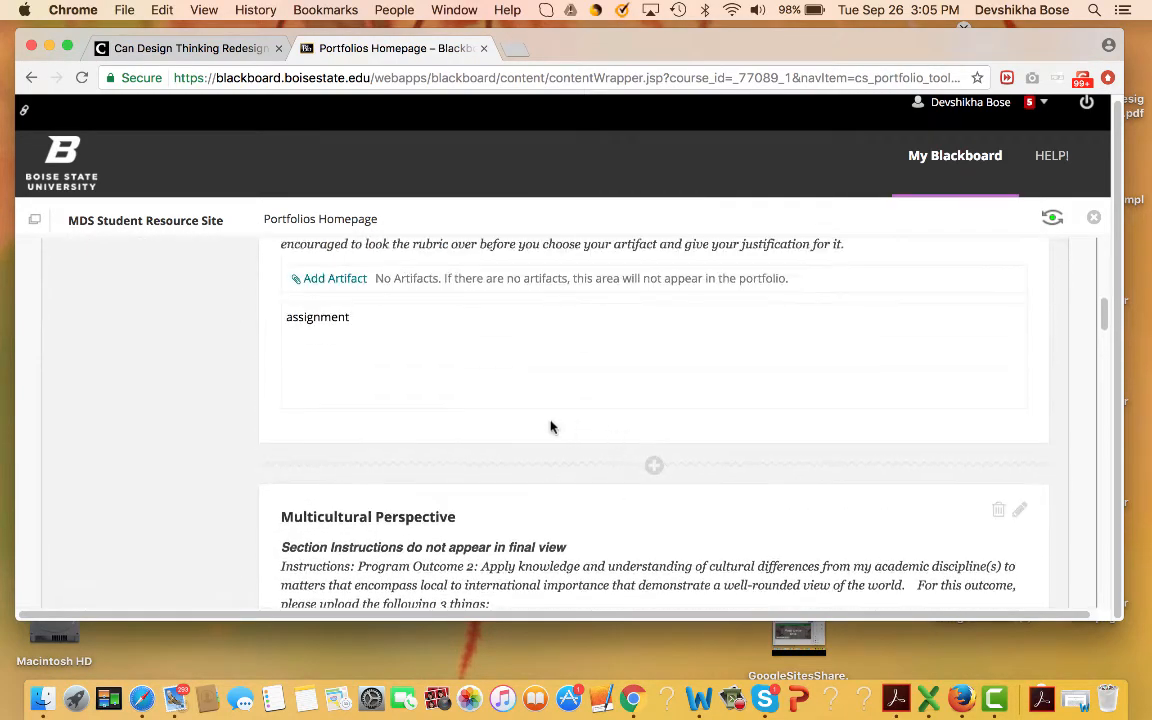
scroll(676, 406, down, 6)
scroll(669, 406, down, 5)
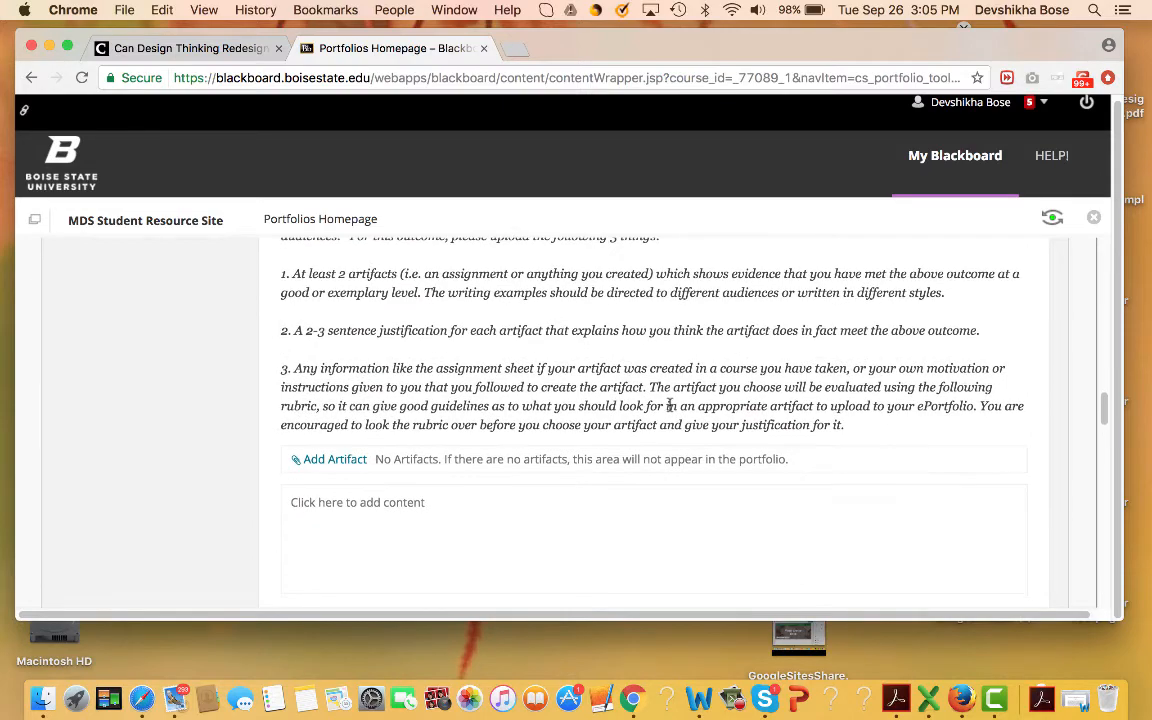
Step: Finish editing the portfolio and look over the portfolios listed on the My Portfolios page
scroll(669, 406, up, 20)
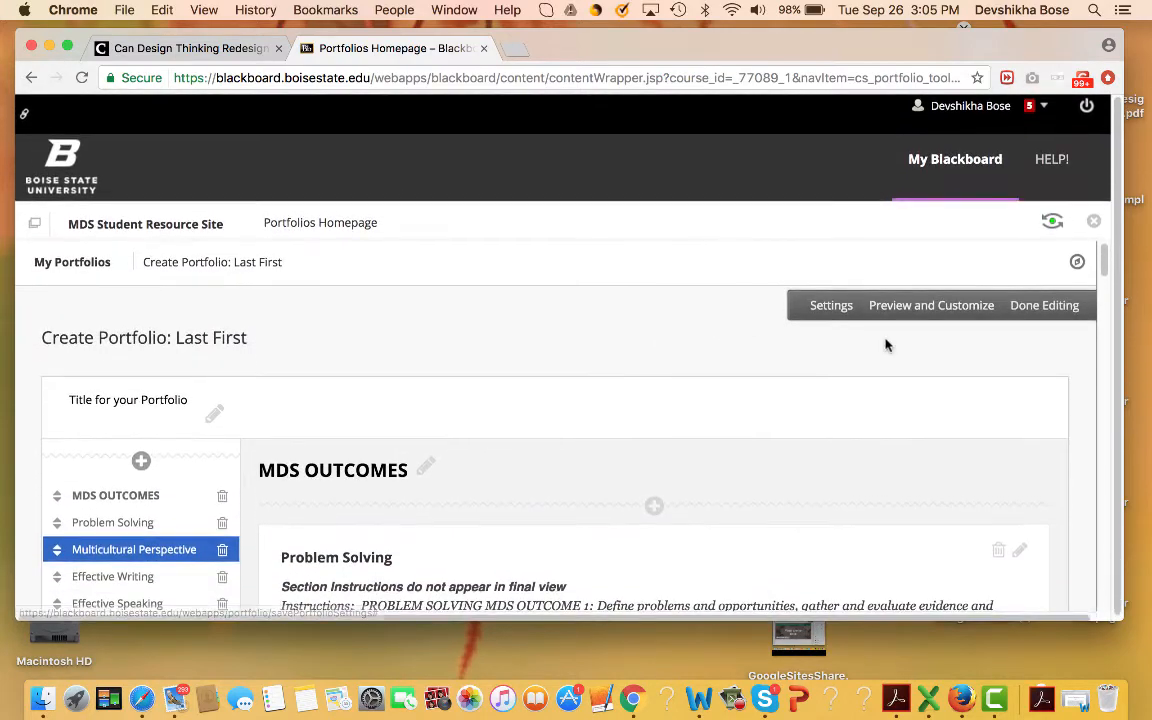
click(1029, 313)
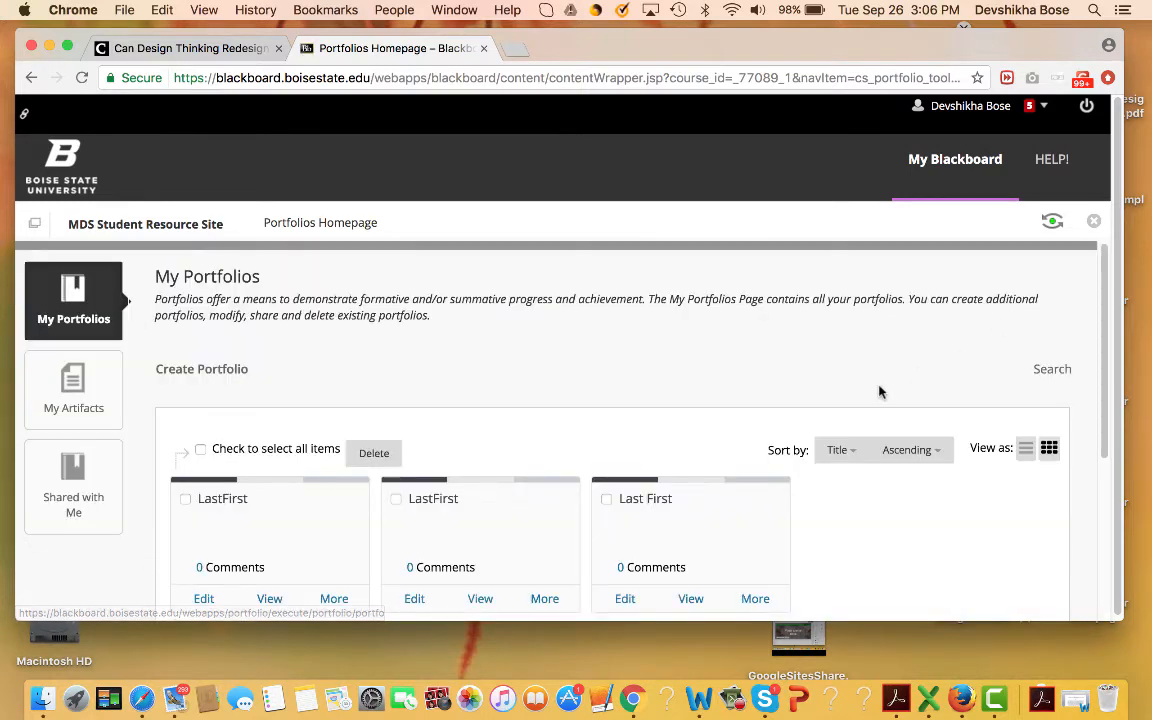
scroll(879, 392, down, 2)
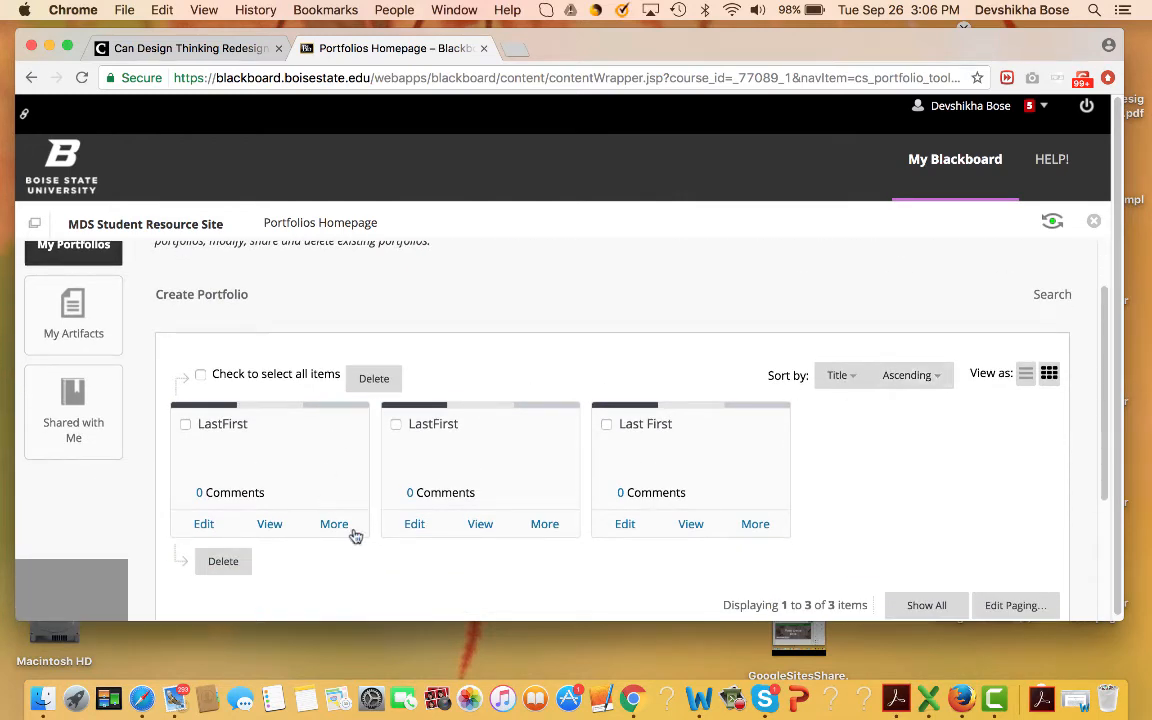
scroll(720, 545, up, 1)
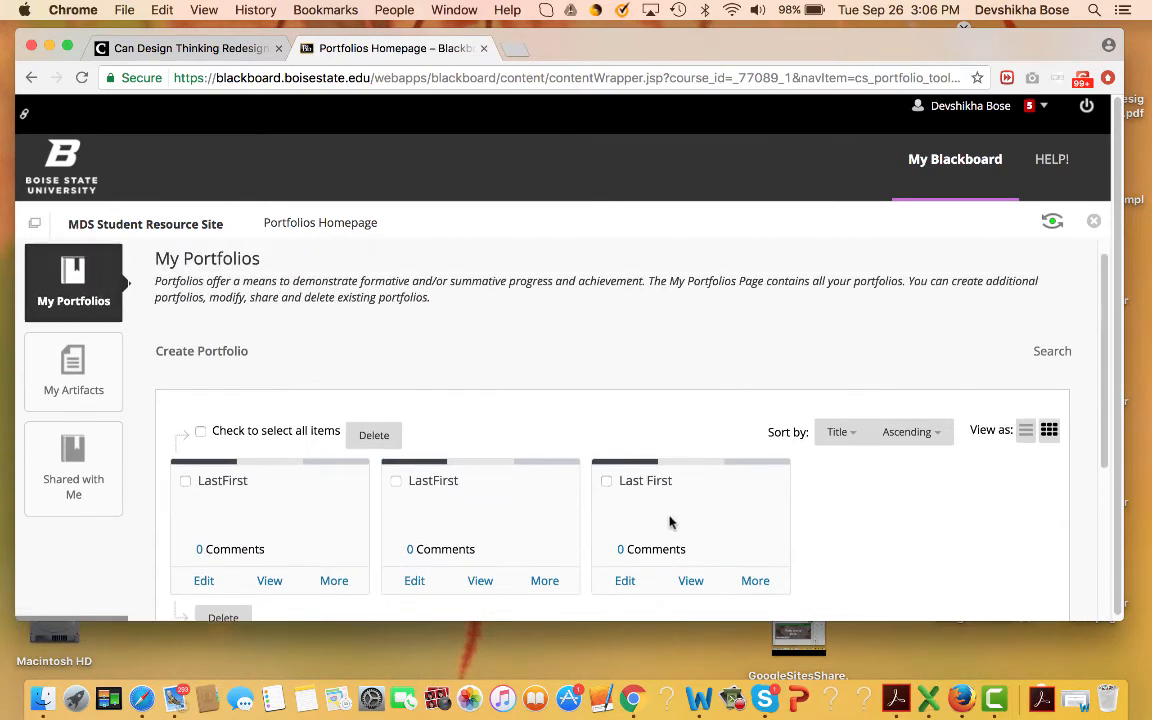
Step: Reopen the Last First portfolio for editing and check its Problem Solving section under MDS OUTCOMES
click(624, 582)
scroll(650, 470, down, 5)
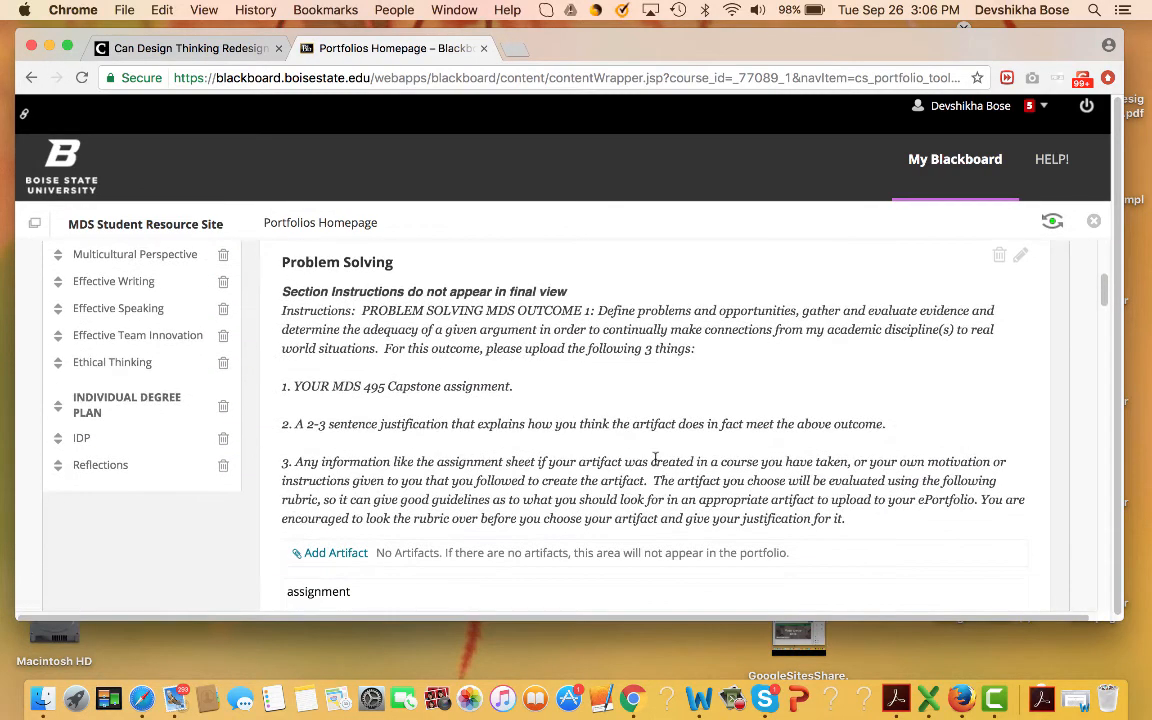
scroll(655, 460, up, 5)
scroll(655, 464, down, 4)
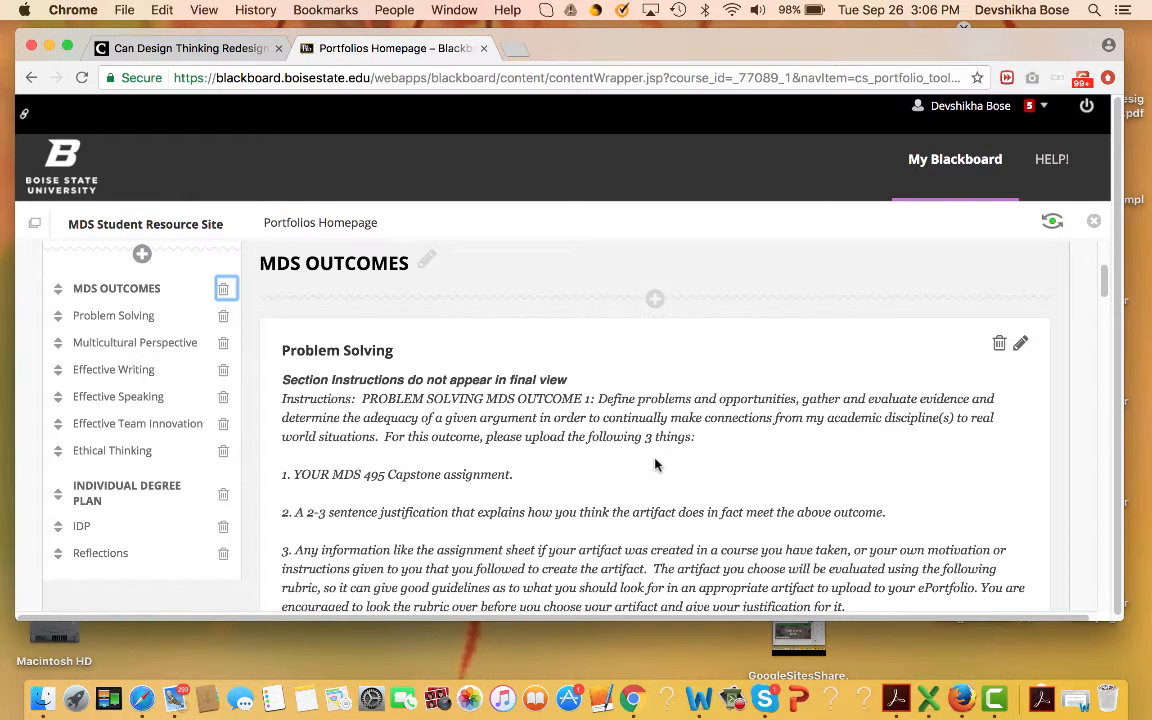
scroll(861, 409, up, 4)
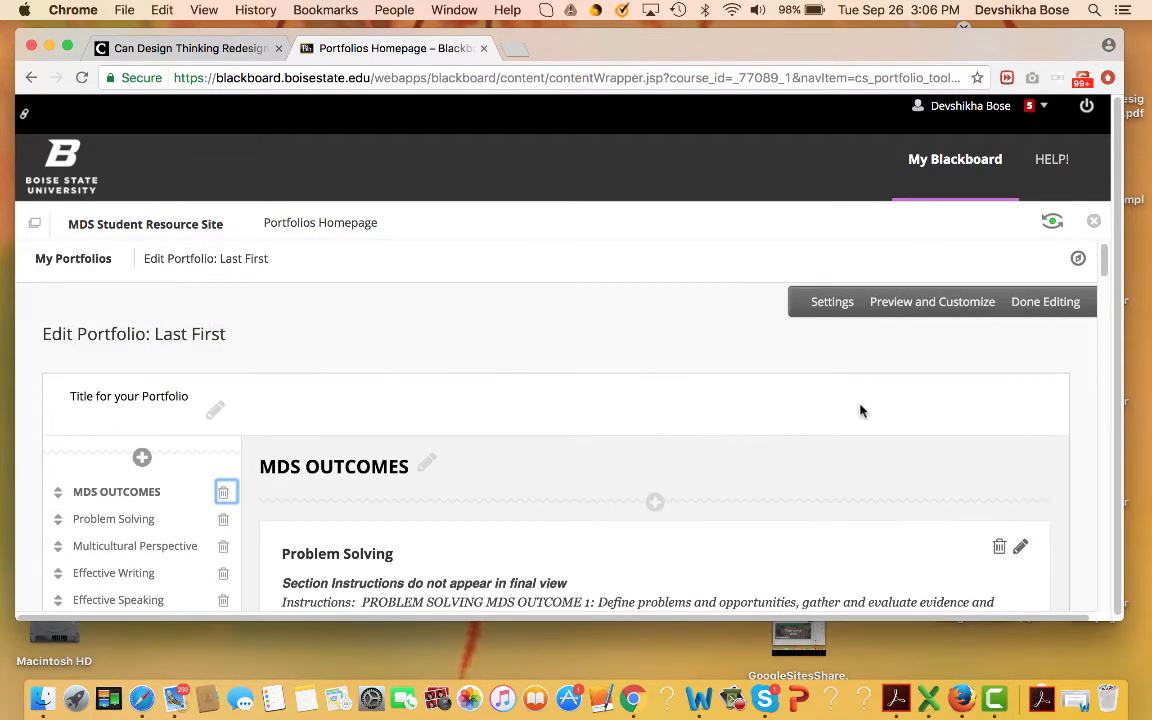
Step: Preview the portfolio to examine how its MDS OUTCOMES sections are displayed, and close the preview to return to editing
click(933, 302)
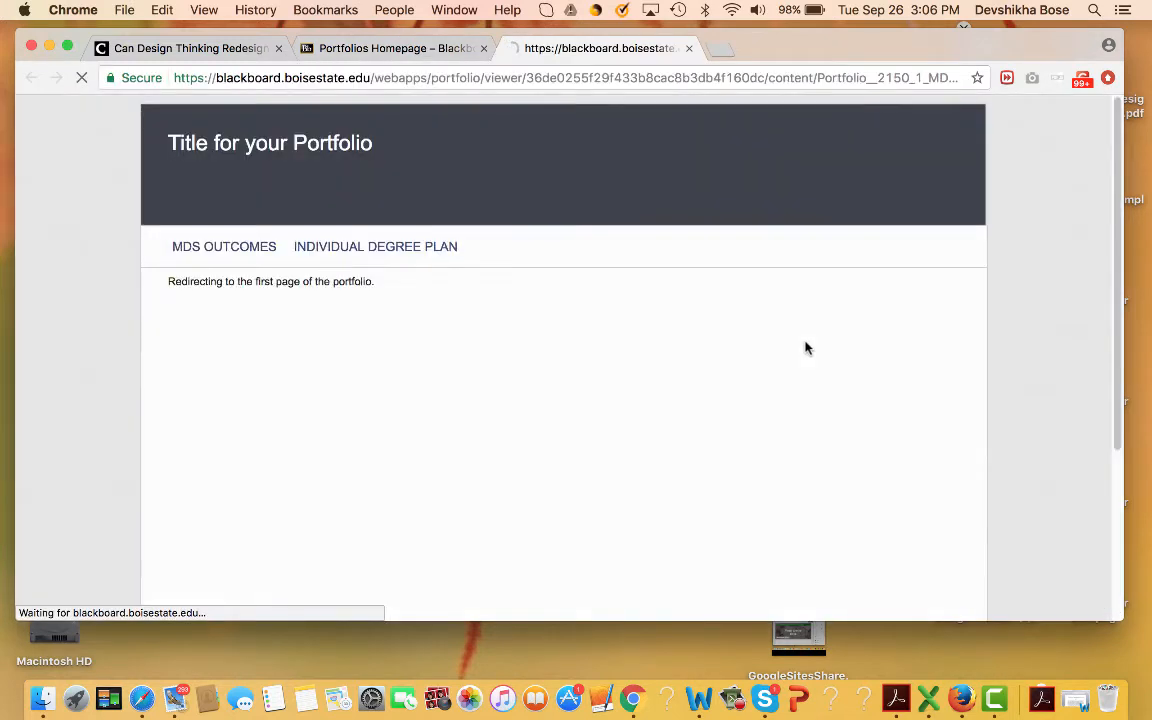
scroll(558, 437, down, 2)
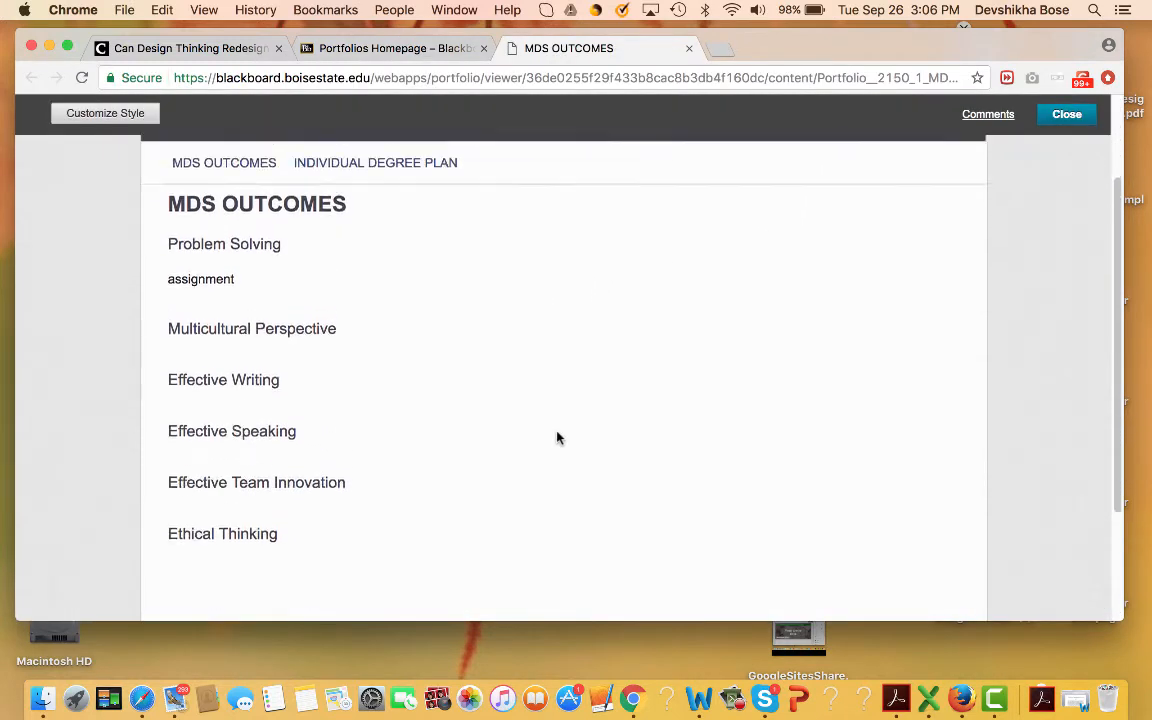
scroll(558, 437, up, 1)
scroll(558, 437, down, 2)
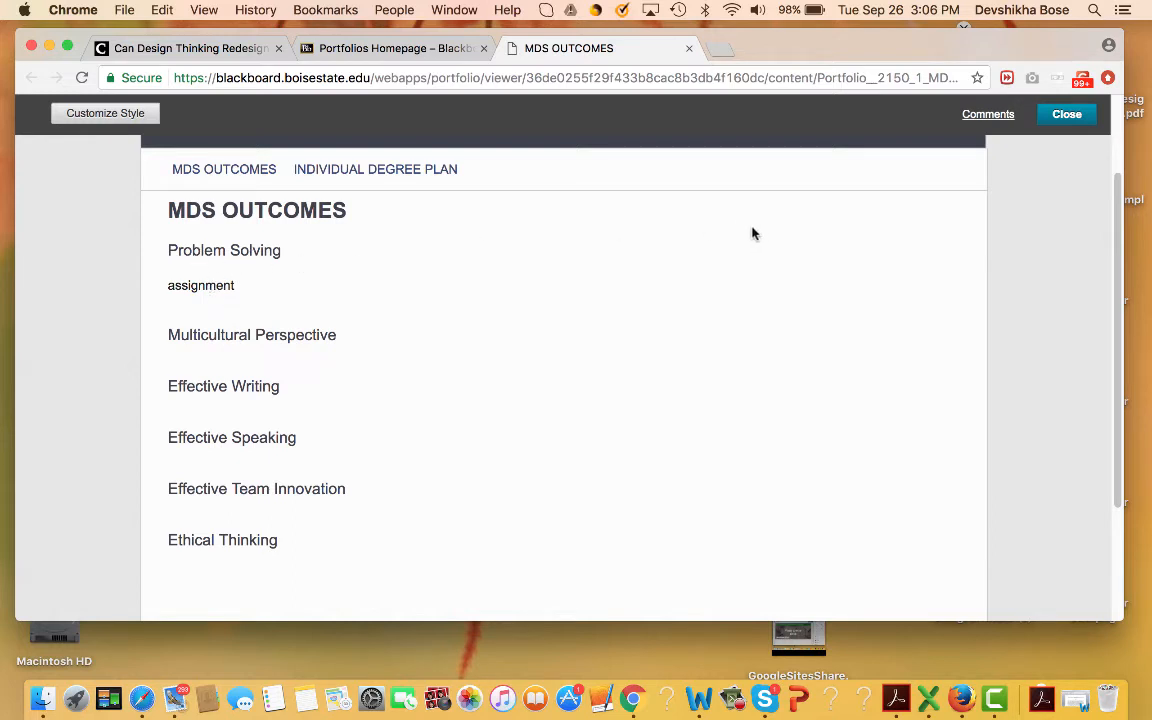
scroll(753, 233, up, 3)
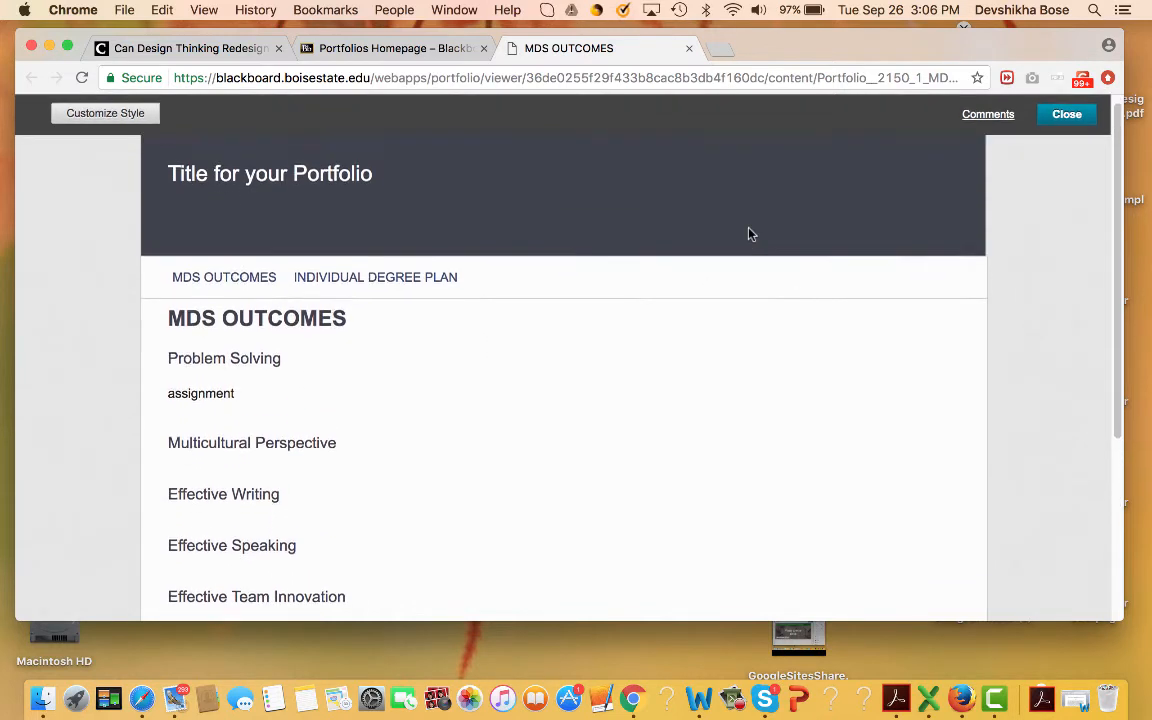
scroll(752, 233, down, 3)
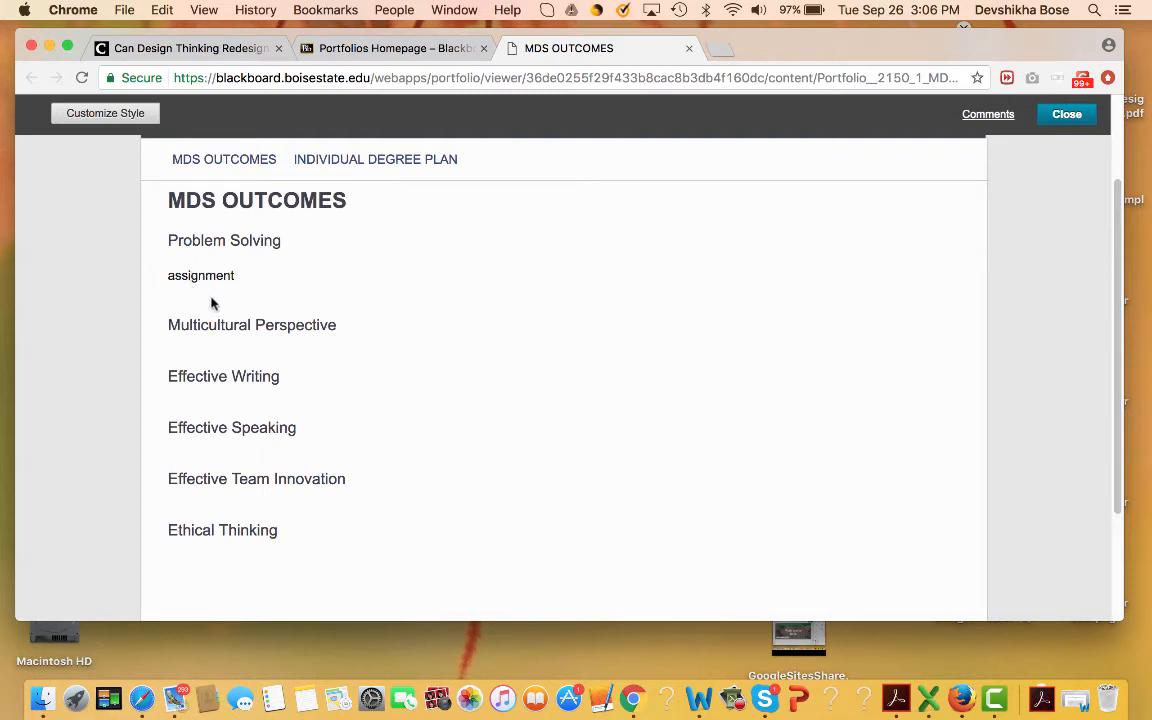
scroll(524, 339, up, 3)
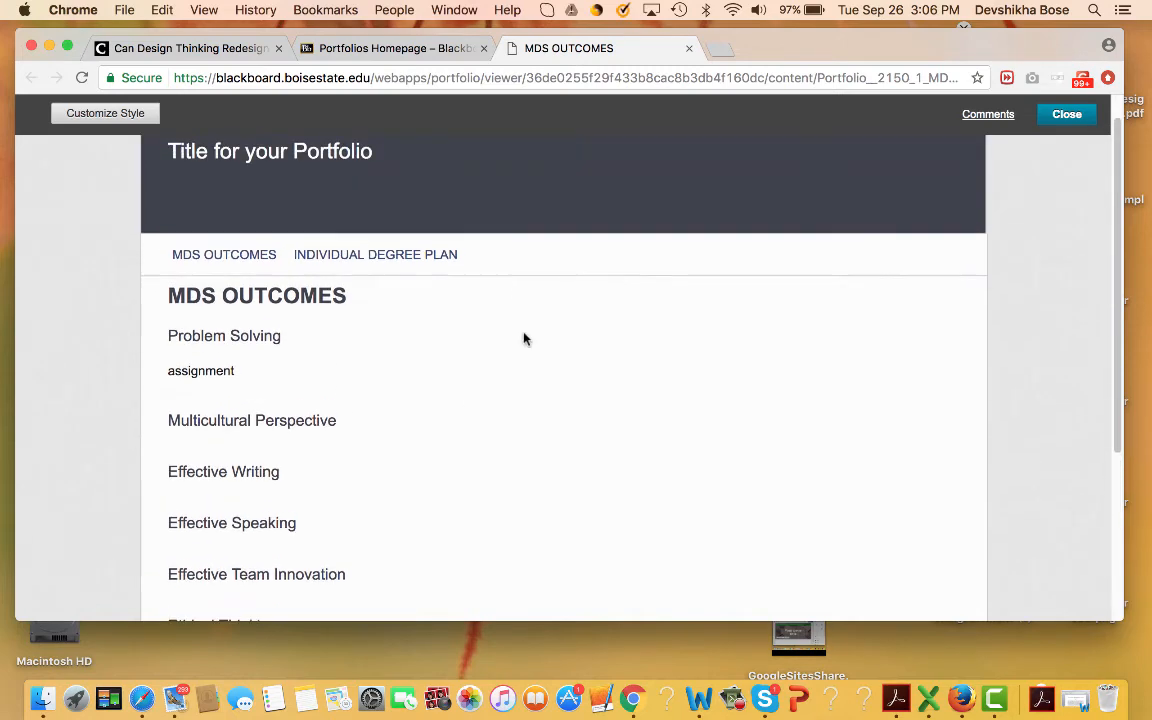
click(1065, 116)
scroll(635, 445, down, 2)
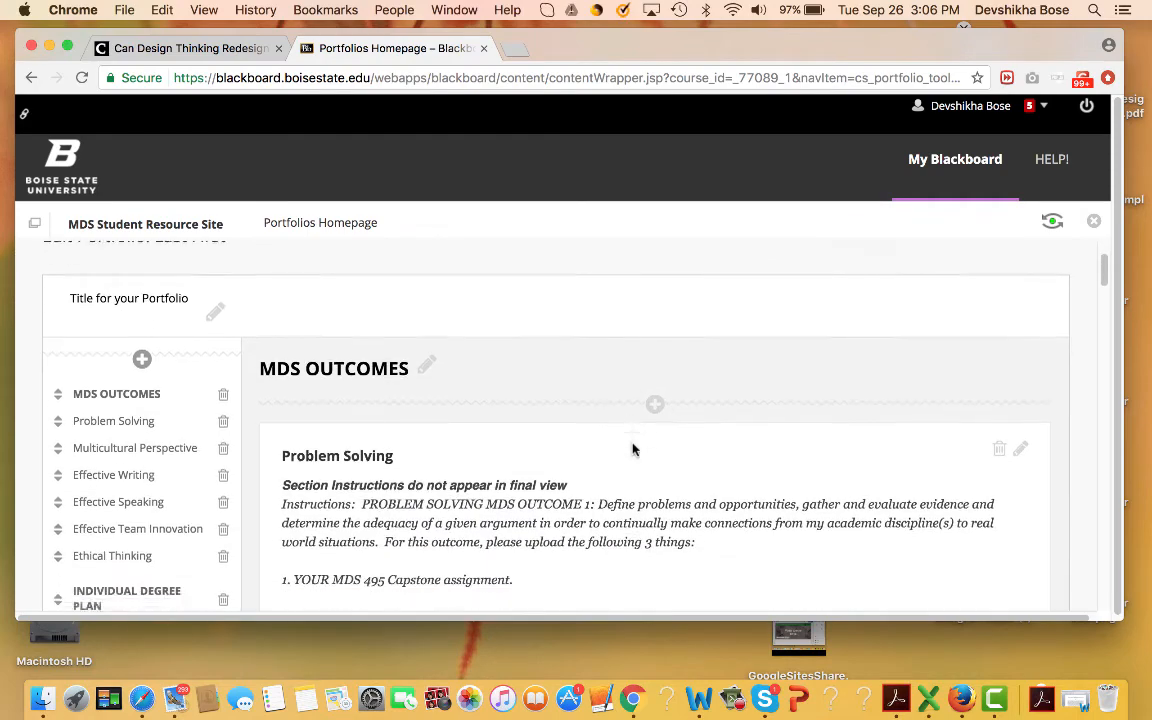
Step: Review the Problem Solving section's instructions and content, and look over the portfolio's list of outcome and Individual Degree Plan sections
scroll(632, 449, down, 6)
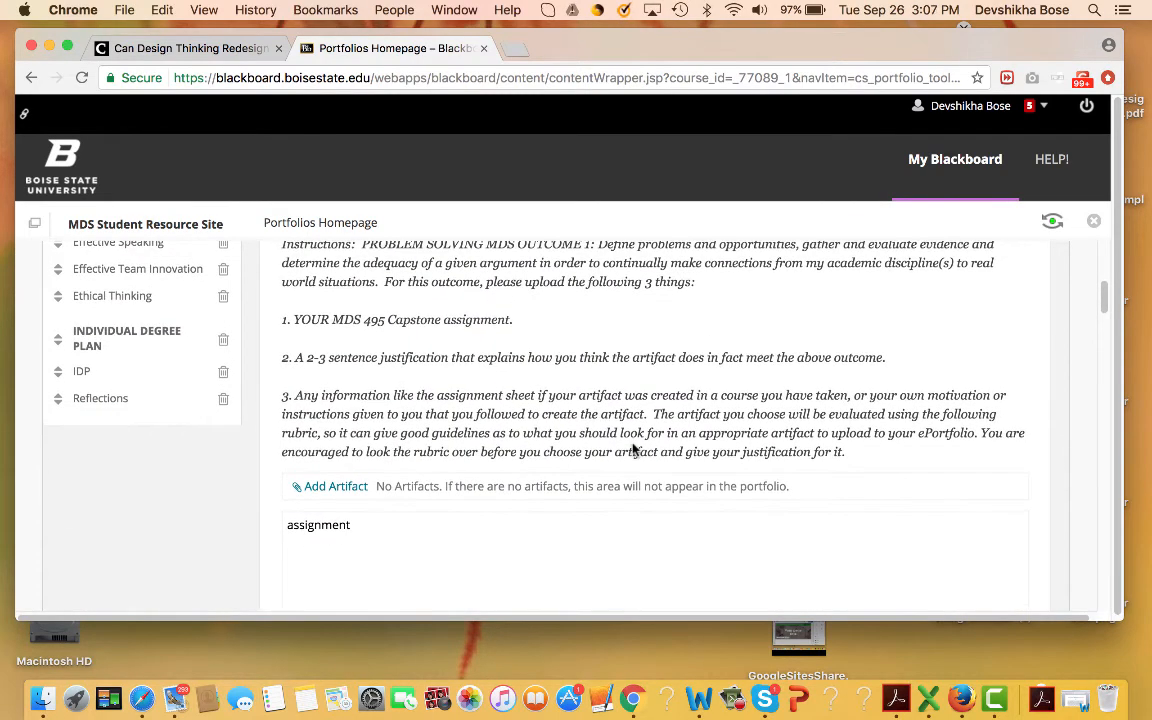
scroll(632, 449, up, 1)
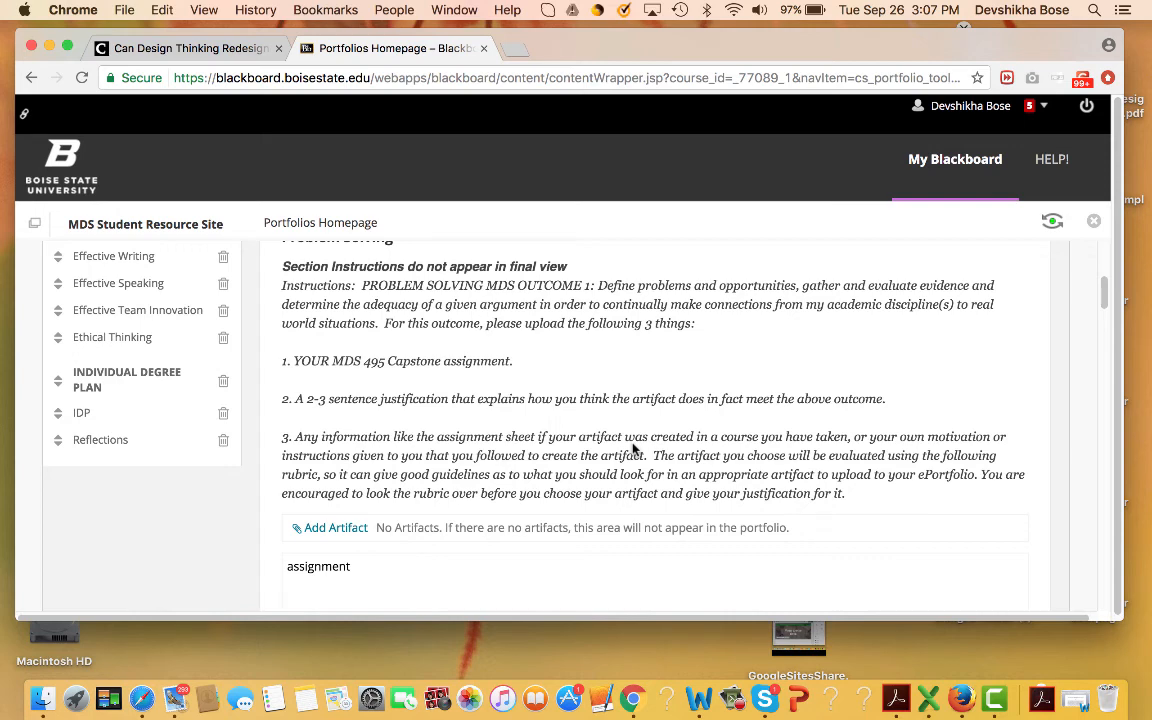
scroll(632, 448, up, 2)
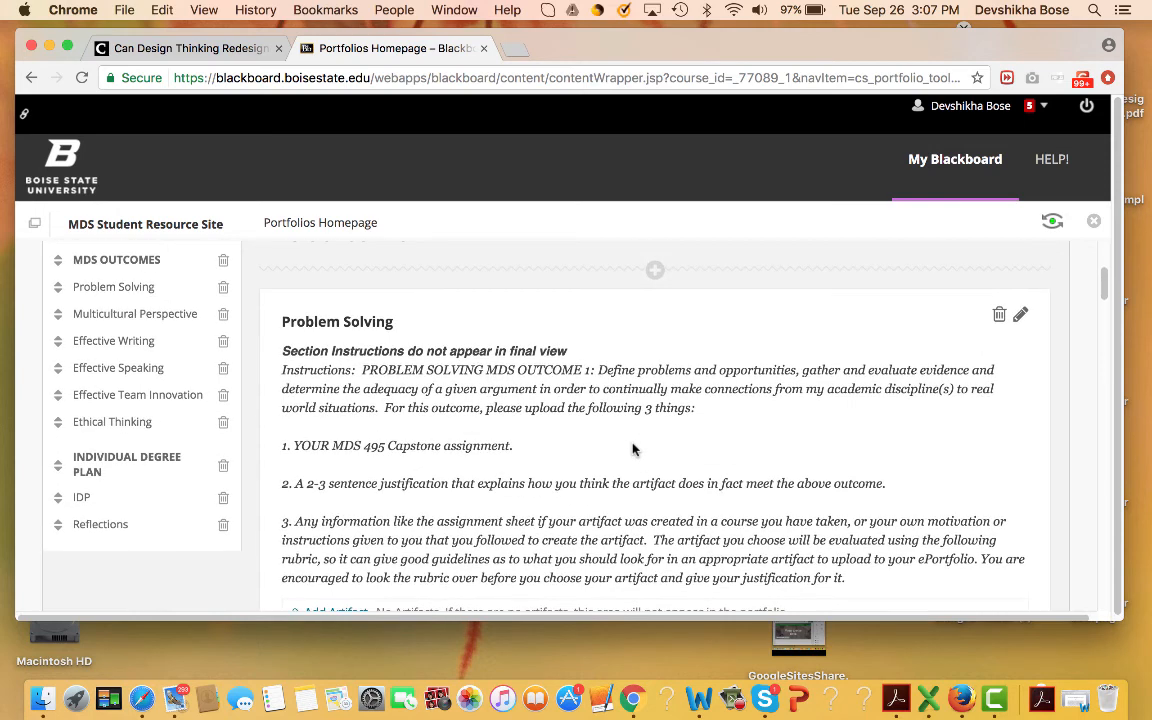
scroll(632, 448, down, 1)
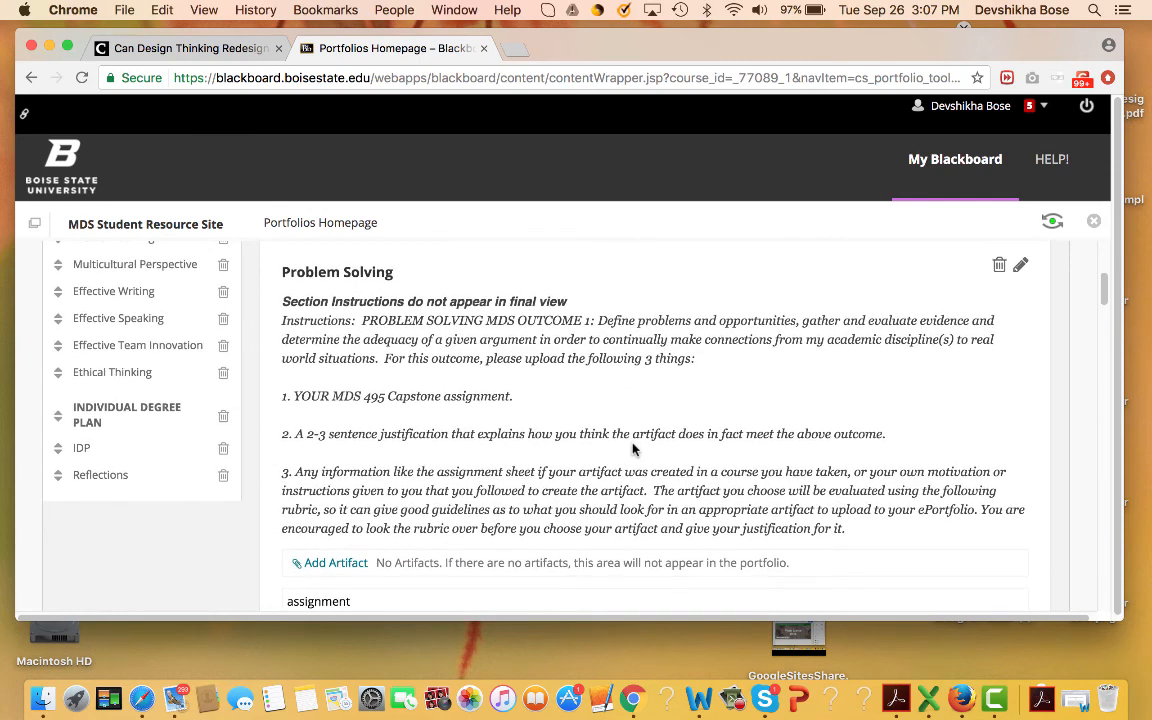
scroll(128, 345, up, 4)
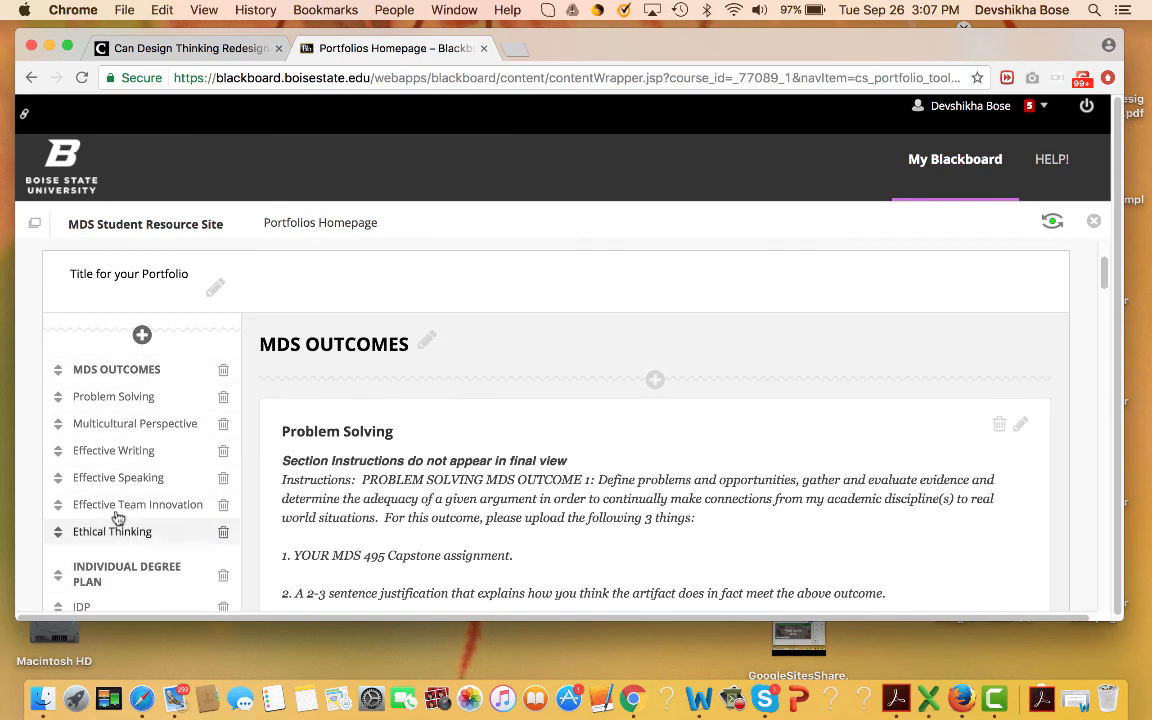
scroll(119, 500, down, 3)
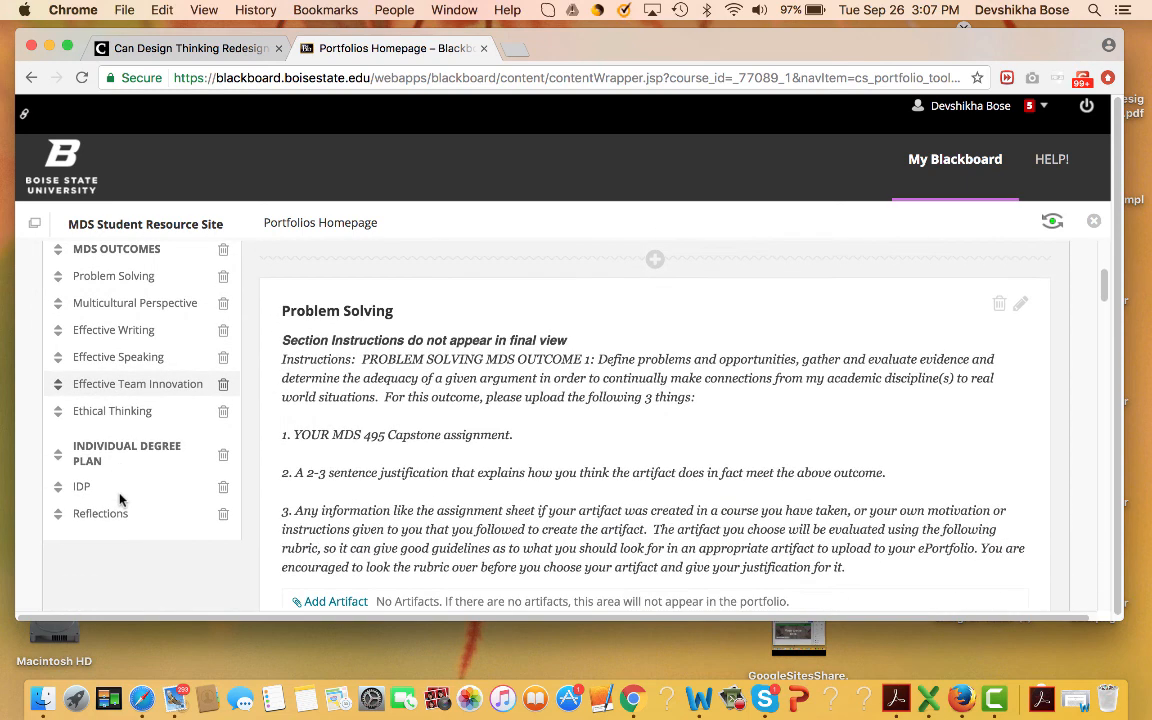